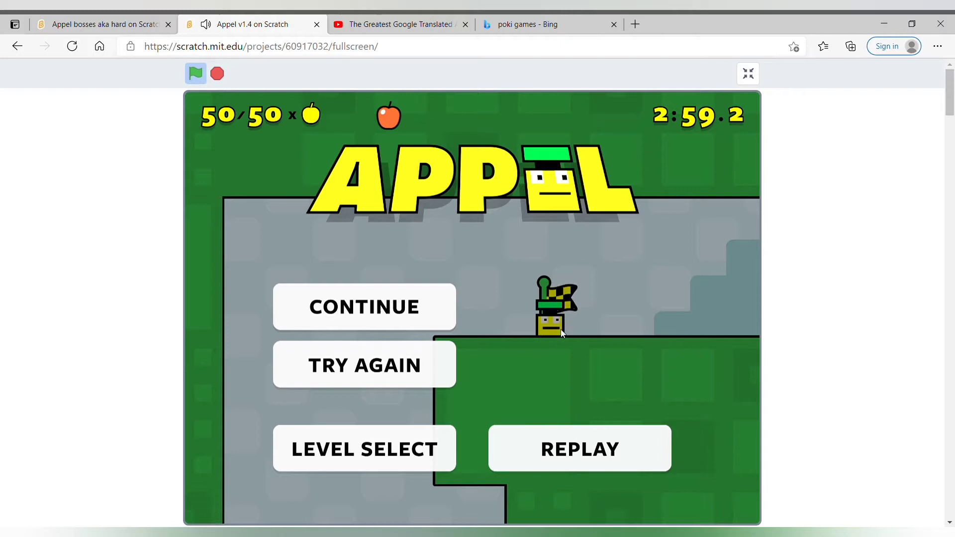
# Step: Continue to Level 3 and grab the first apple and the apple row past the crushers
pyautogui.click(393, 307)
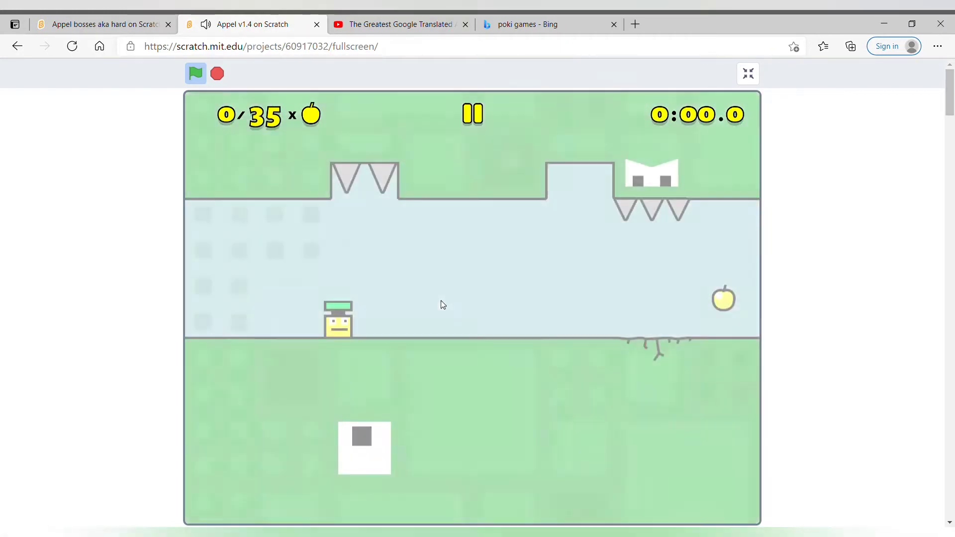
pyautogui.press('Right')
pyautogui.press('Up')
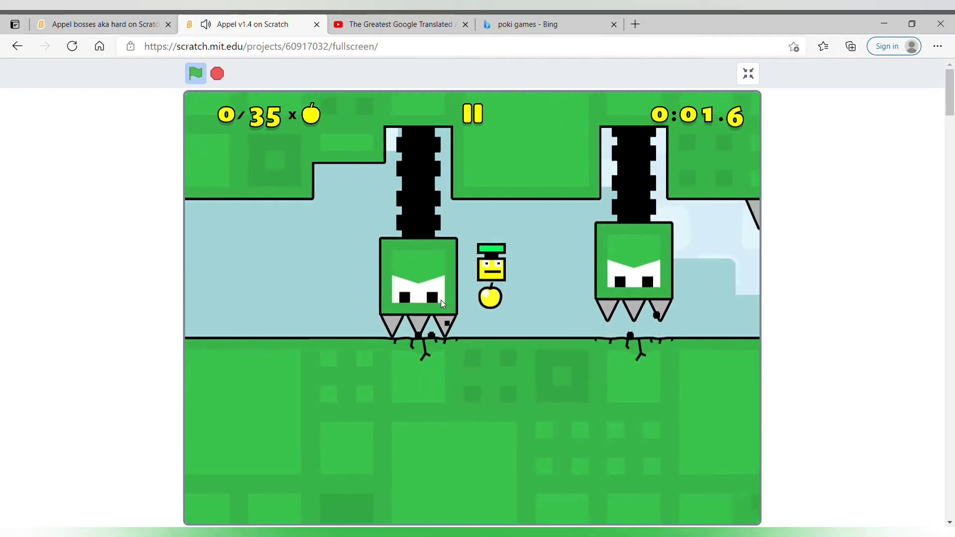
pyautogui.press('Right')
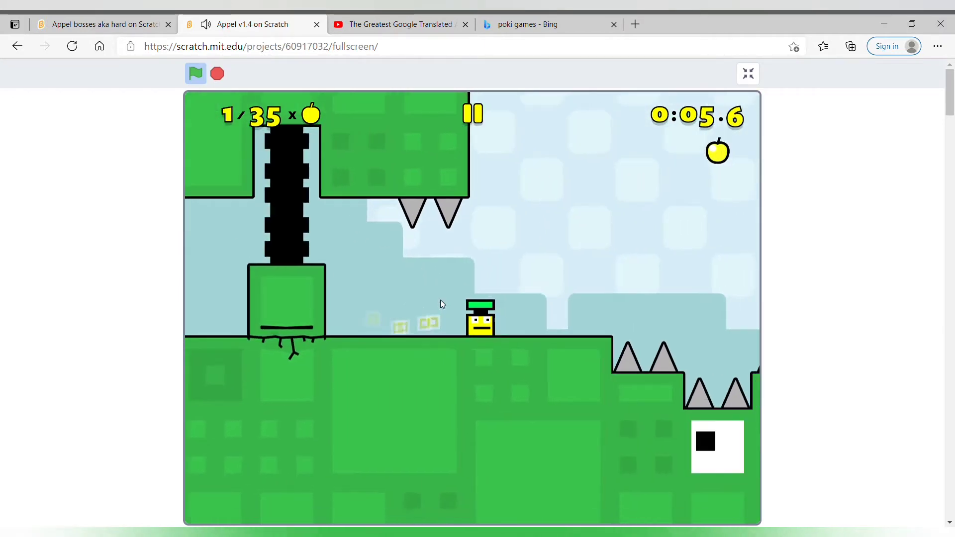
pyautogui.press('Up')
pyautogui.press('Right')
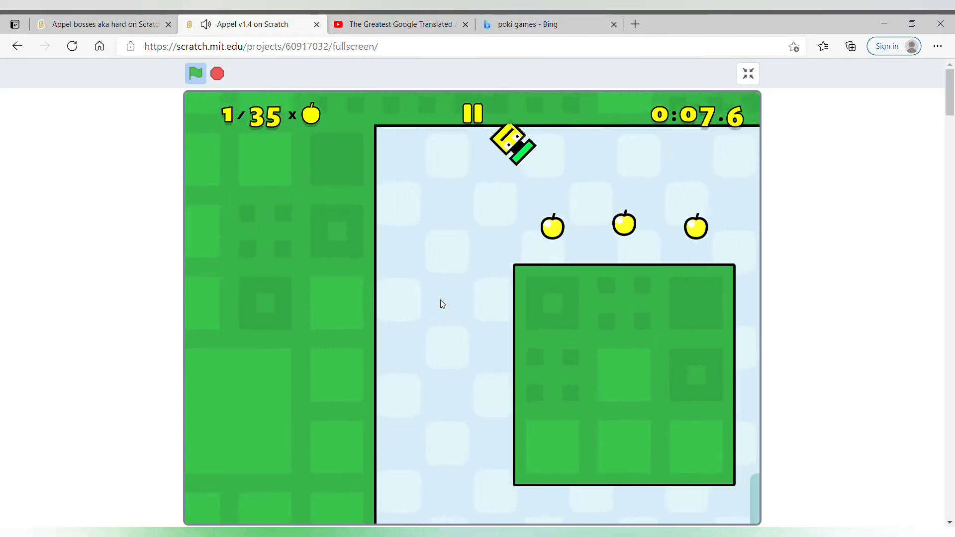
pyautogui.press('Up')
# Step: Drop into the next area, grab the ledge apple and climb the tall green pillar
pyautogui.press('Left')
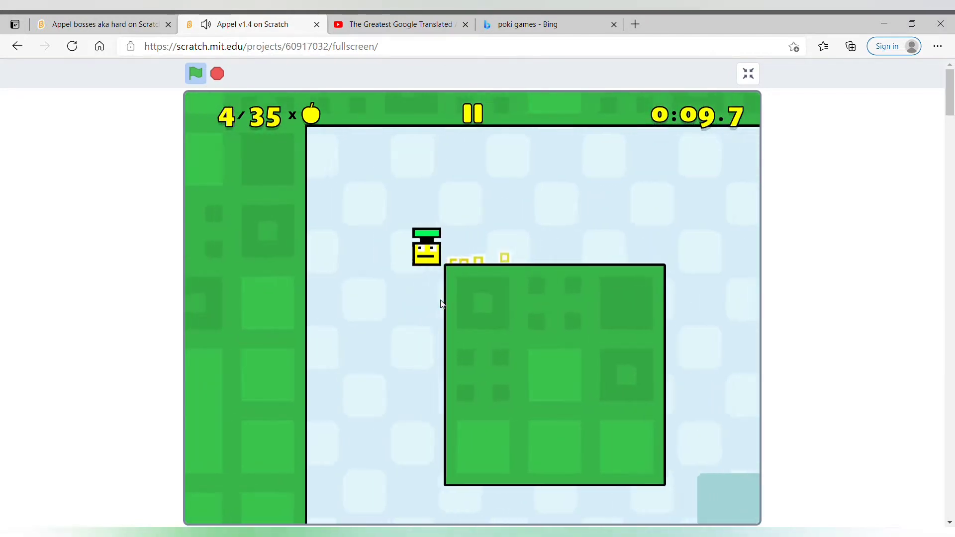
pyautogui.press('Right')
pyautogui.press('Up')
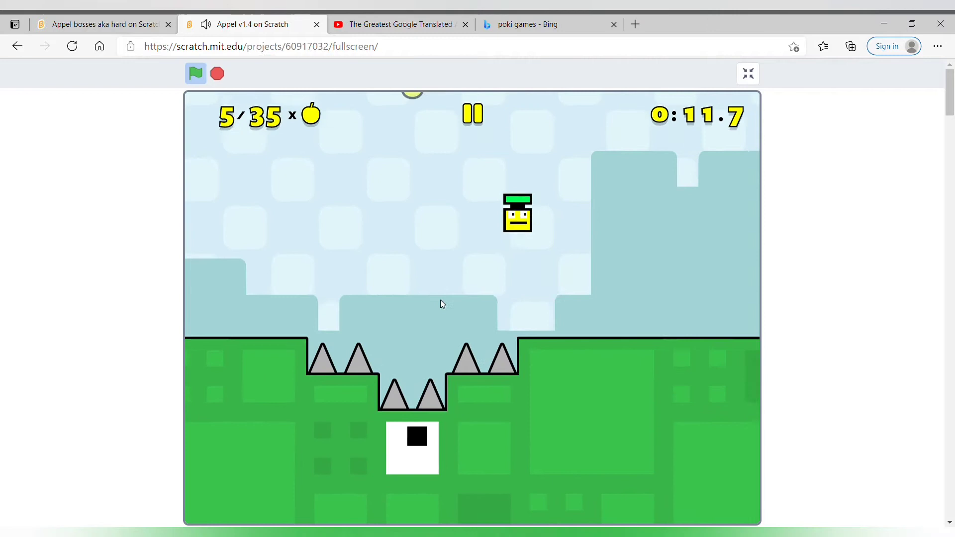
pyautogui.press('Up')
pyautogui.press('Right')
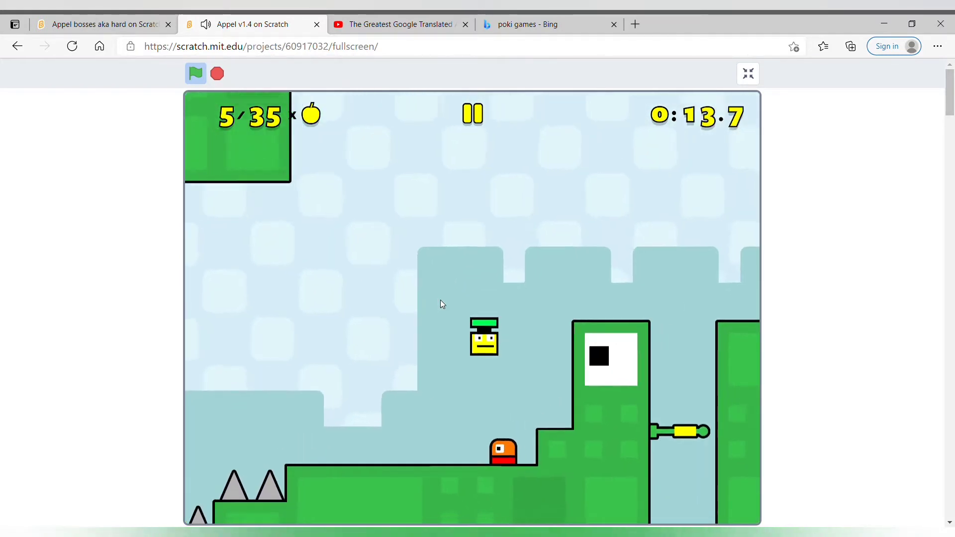
# Step: Collect the stacked apples and land on the platform
pyautogui.press('Right')
pyautogui.press('Up')
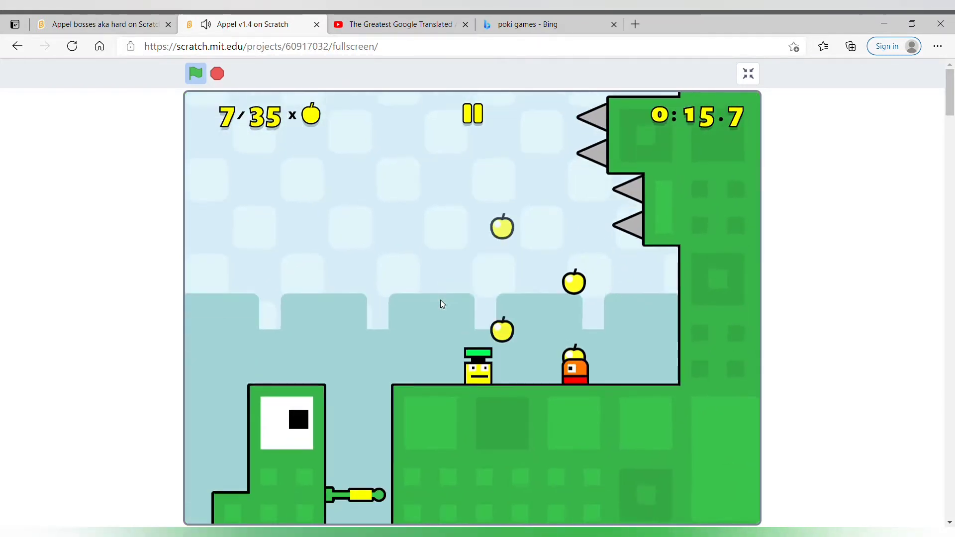
pyautogui.press('Up')
pyautogui.press('Left')
pyautogui.press('Up')
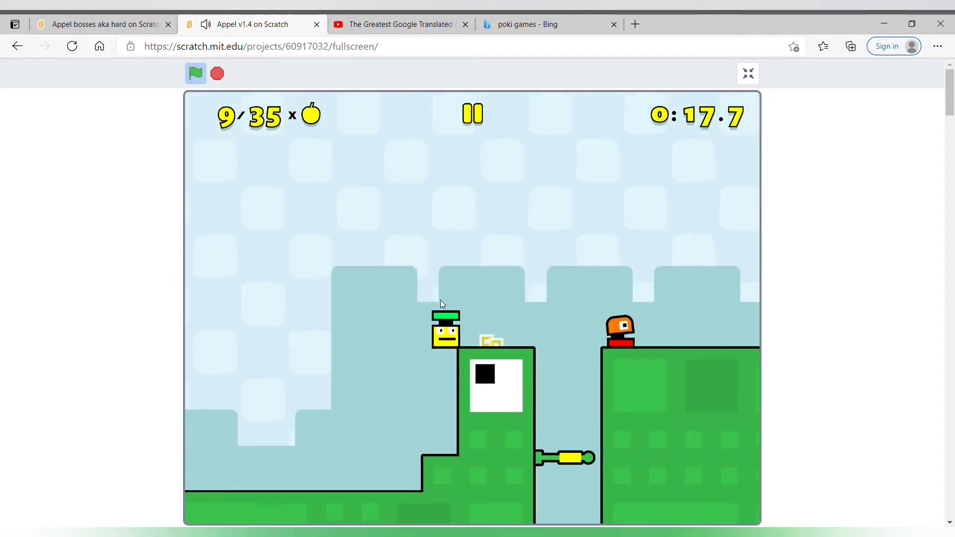
pyautogui.press('Right')
pyautogui.press('Up')
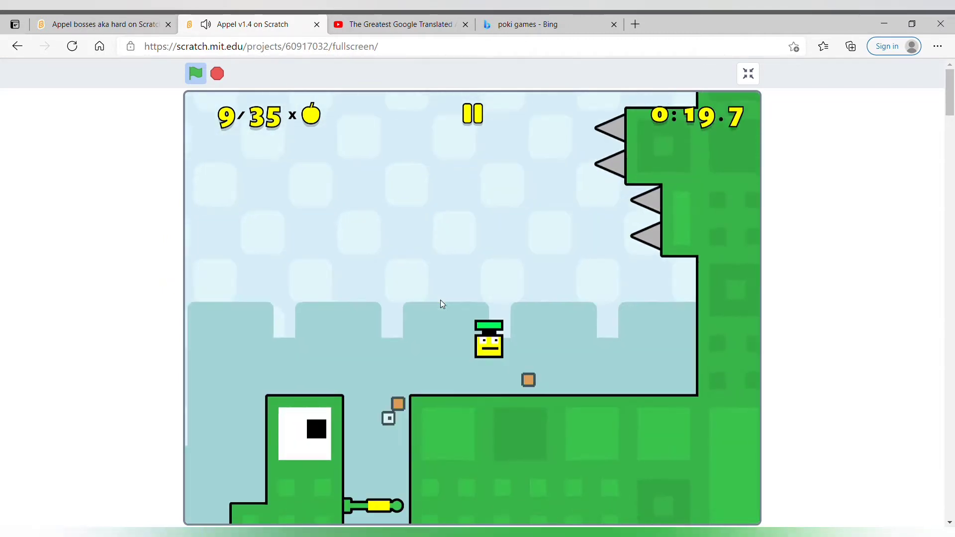
pyautogui.press('Up')
pyautogui.press('Up')
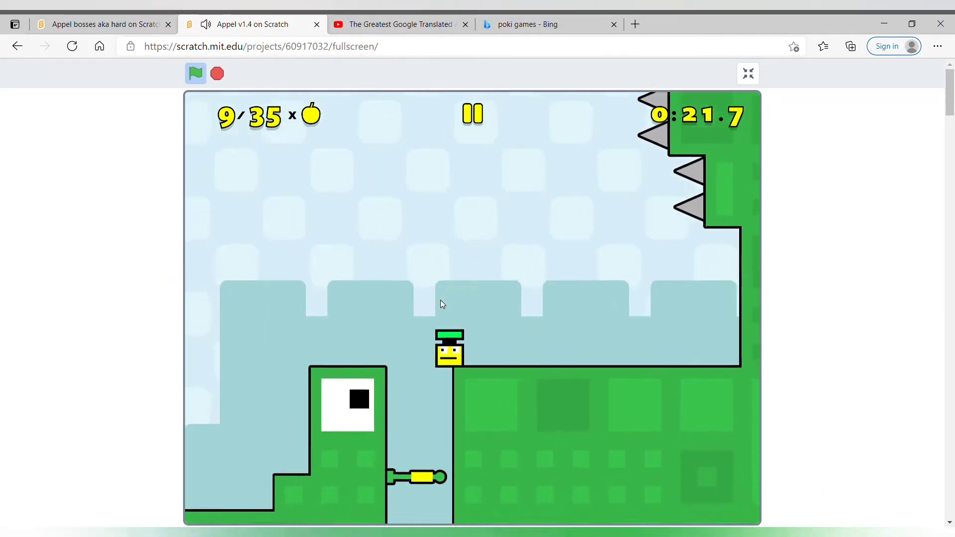
# Step: Drop down the shaft, collect apples, and climb the wall grabbing its apple
pyautogui.press('Left')
pyautogui.press('Right')
pyautogui.press('Right')
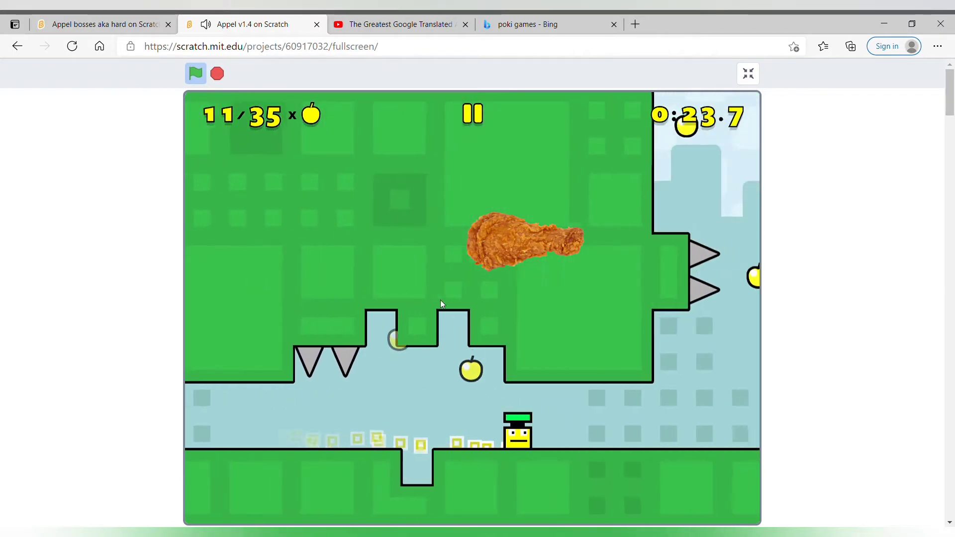
pyautogui.press('Up')
pyautogui.press('Up')
pyautogui.press('Right')
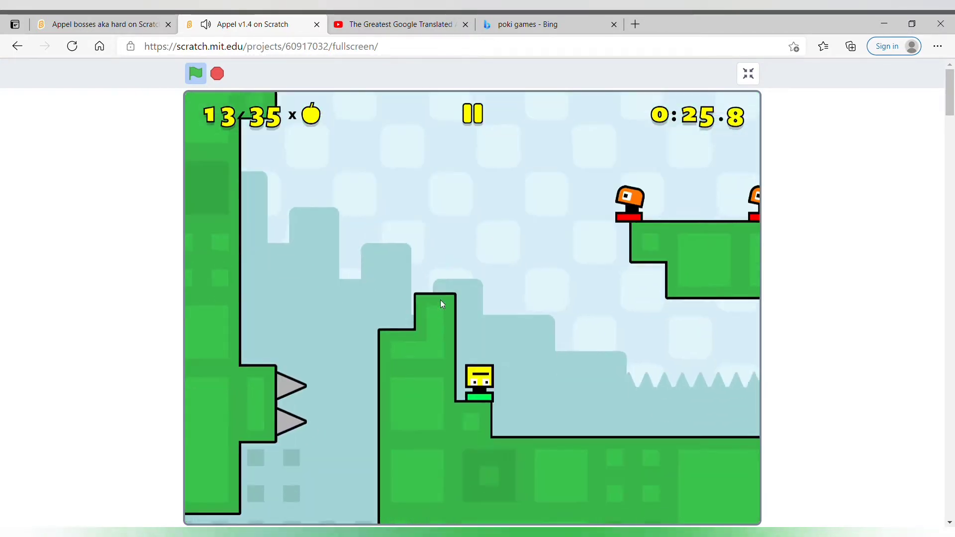
pyautogui.press('Up')
pyautogui.press('Up')
# Step: Bounce off the enemy onto the ledge and collect the apple above it
pyautogui.press('Right')
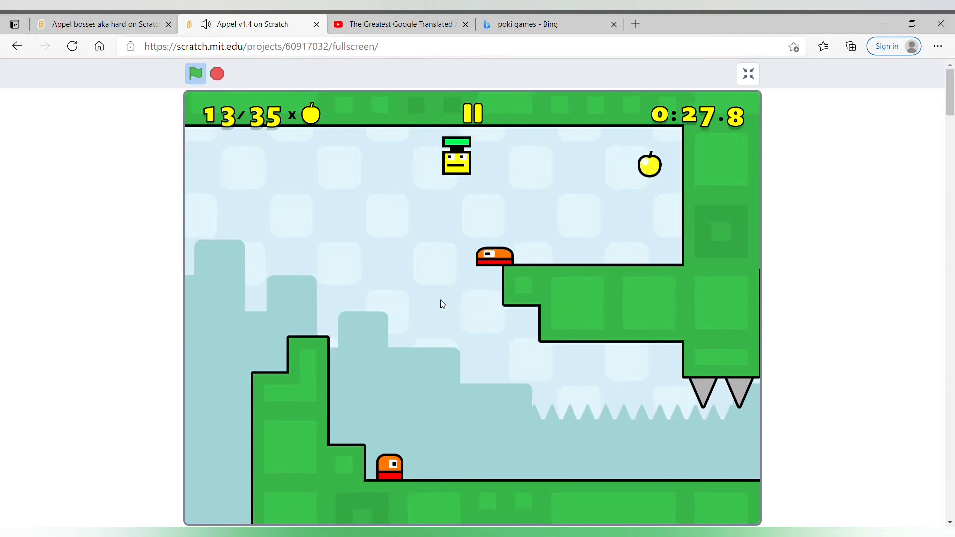
pyautogui.press('Left')
pyautogui.press('Up')
pyautogui.press('Right')
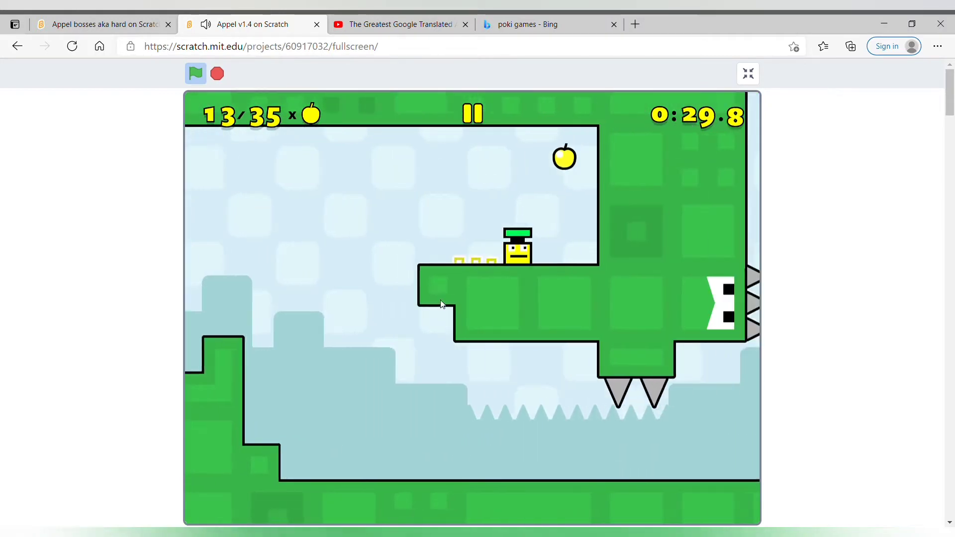
pyautogui.press('Up')
# Step: Gather the remaining apples through the next room, reaching 21 apples
pyautogui.press('Right')
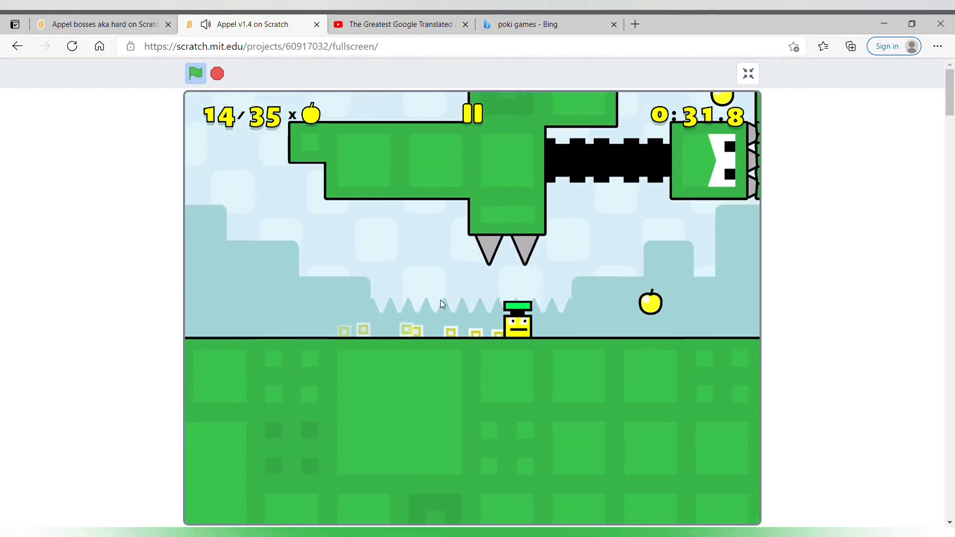
pyautogui.press('Up')
pyautogui.press('Right')
pyautogui.press('Up')
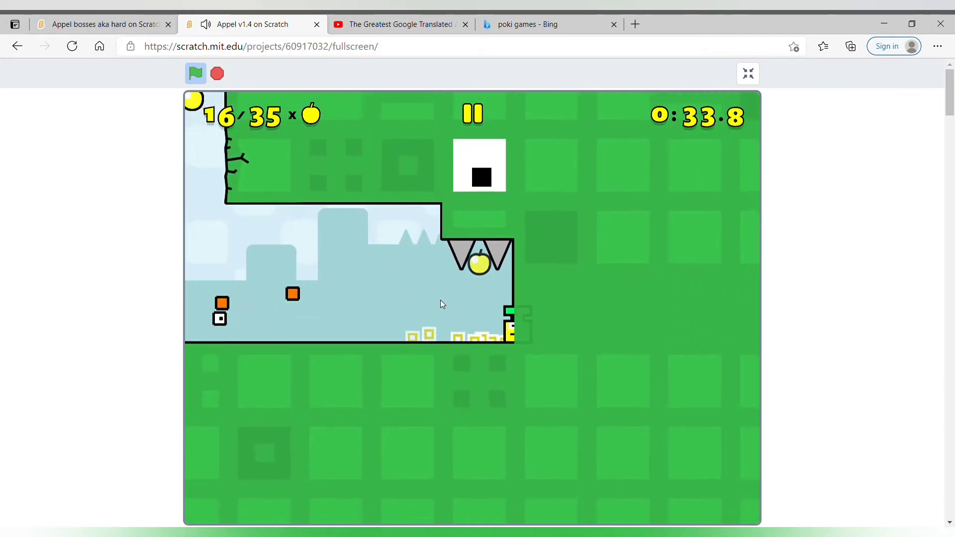
pyautogui.press('Right')
pyautogui.press('Up')
pyautogui.press('Right')
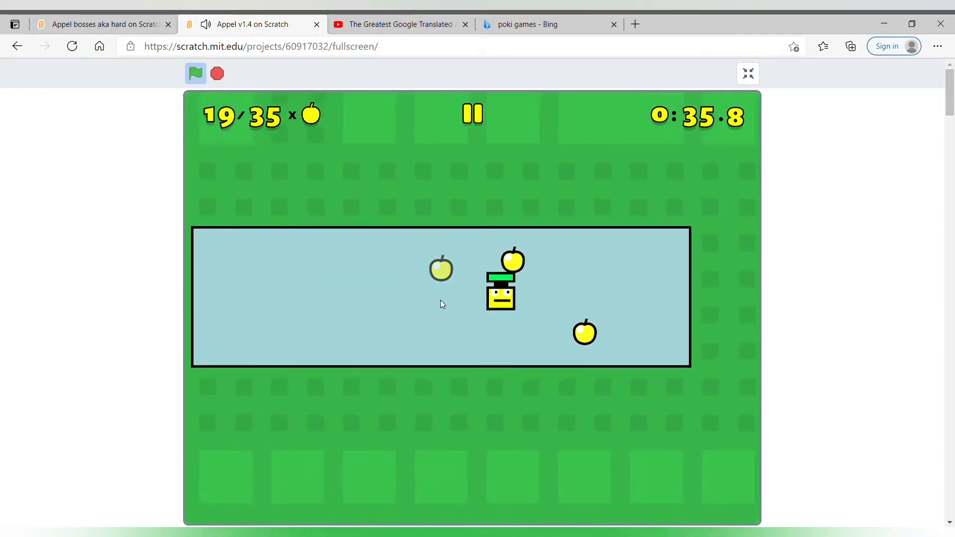
pyautogui.press('Left')
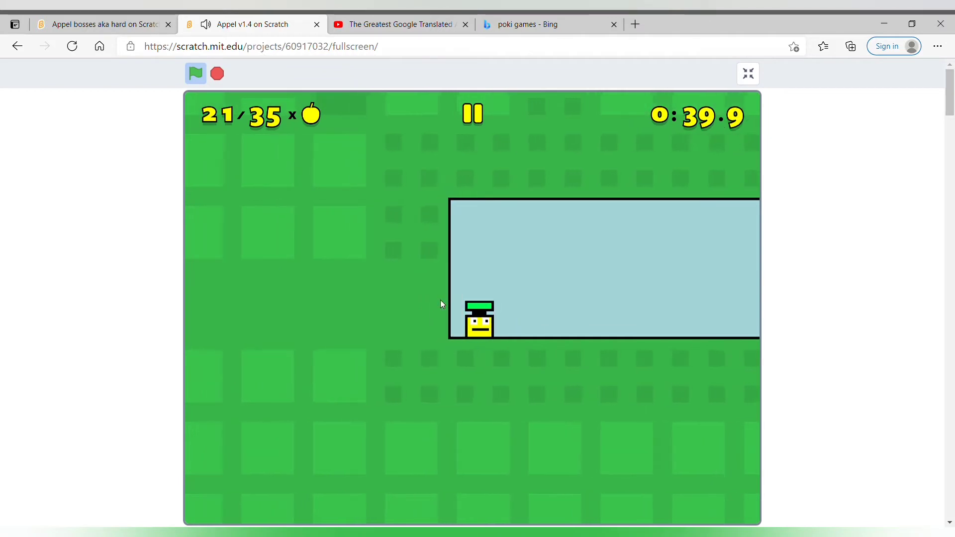
pyautogui.press('Right')
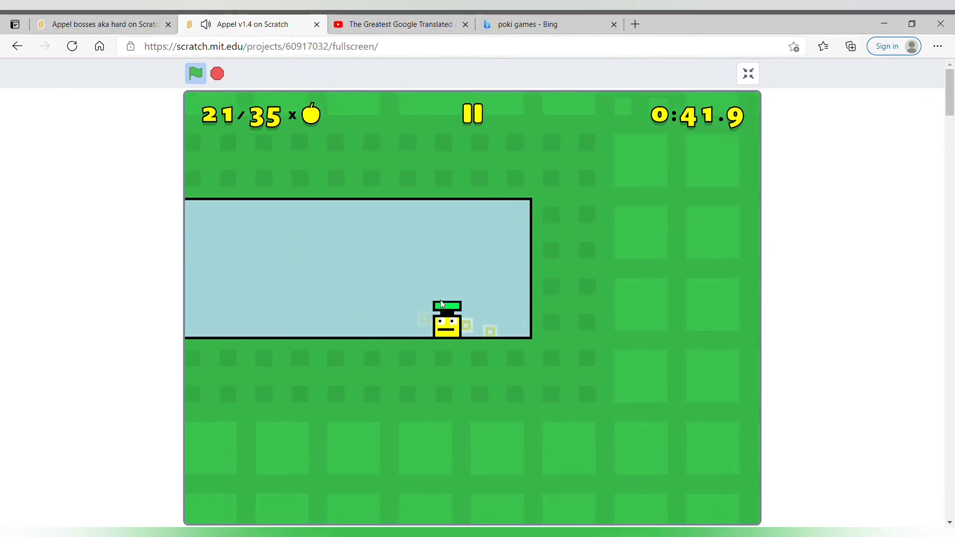
# Step: Run back and forth through the room, then jump up into the checkpoint room
pyautogui.press('Left')
pyautogui.press('Right')
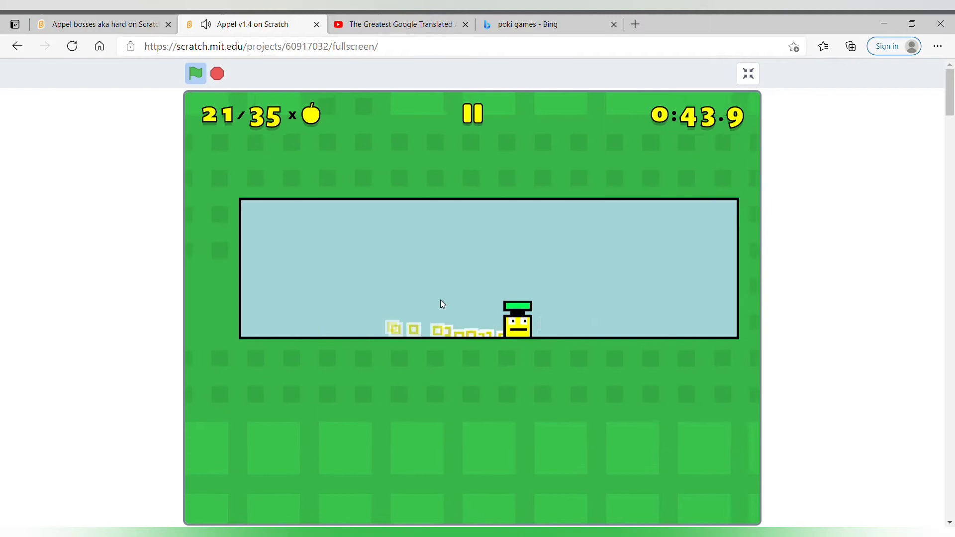
pyautogui.press('Left')
pyautogui.press('Left')
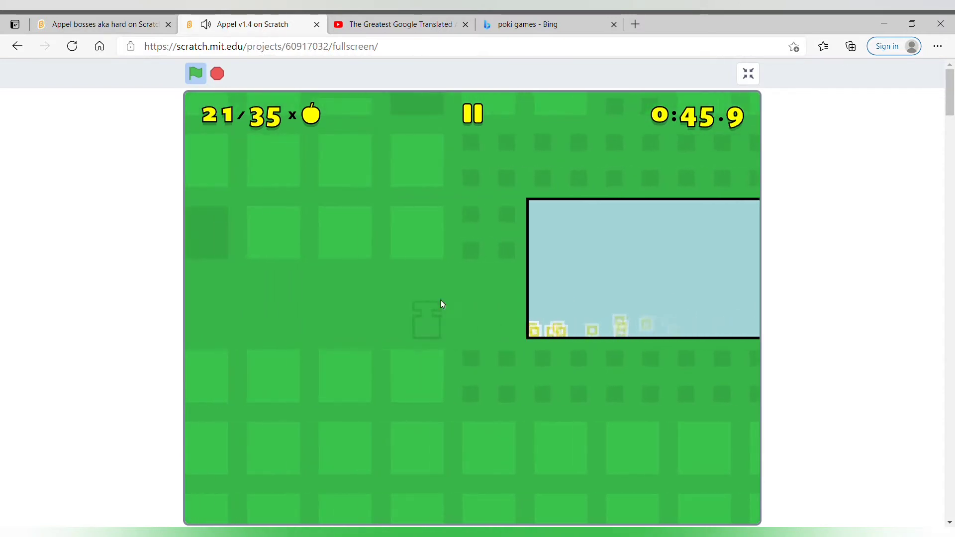
pyautogui.press('Left')
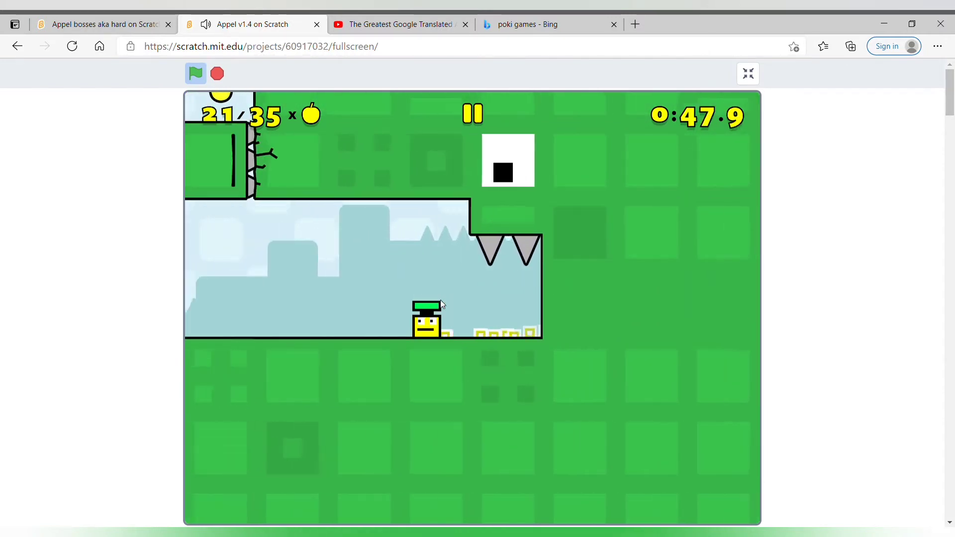
pyautogui.press('Up')
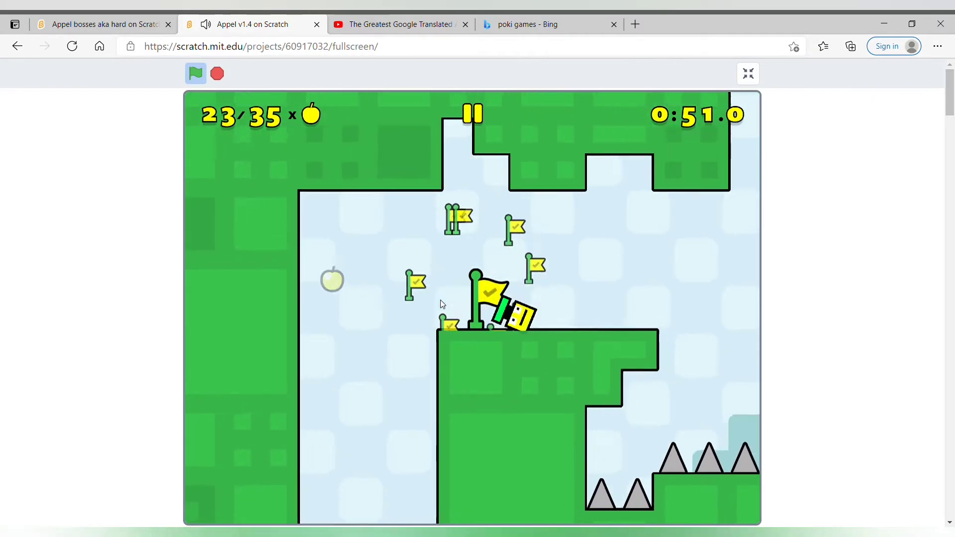
# Step: Climb the shaft and collect the apples in the left corridor
pyautogui.press('Right')
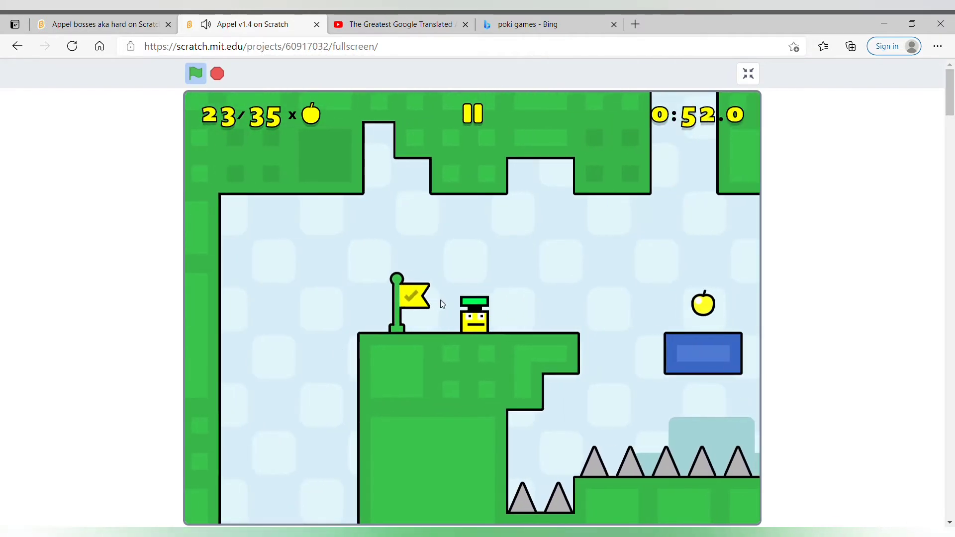
pyautogui.press('Right')
pyautogui.press('Up')
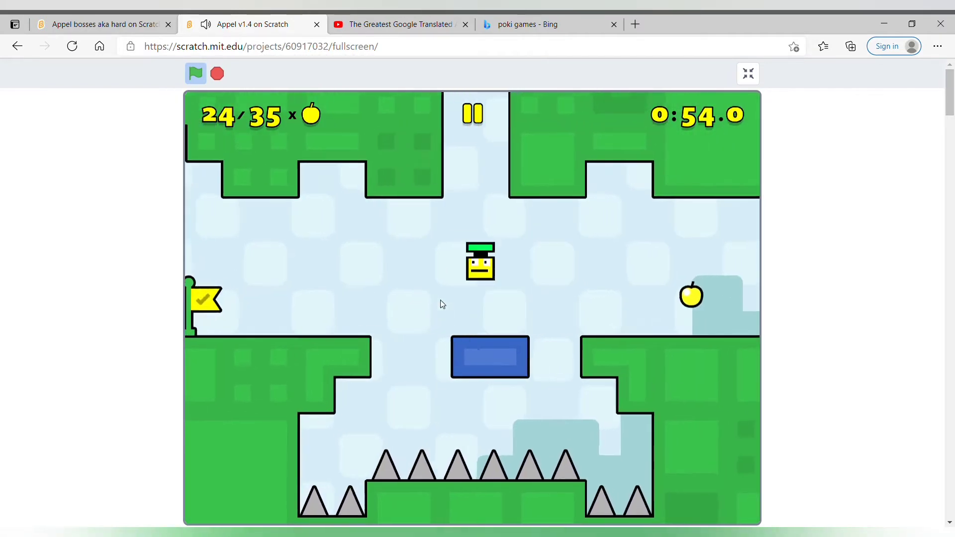
pyautogui.press('Up')
pyautogui.press('Left')
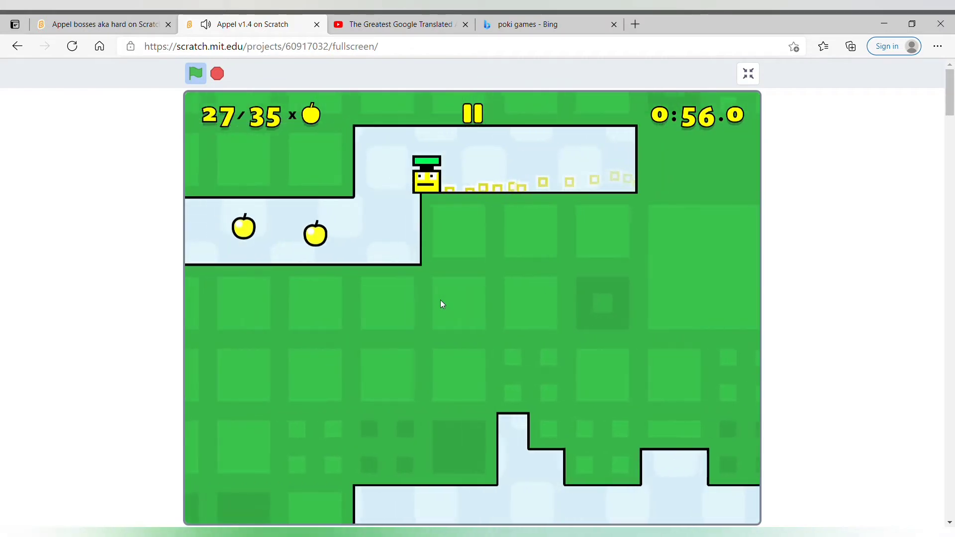
pyautogui.press('Left')
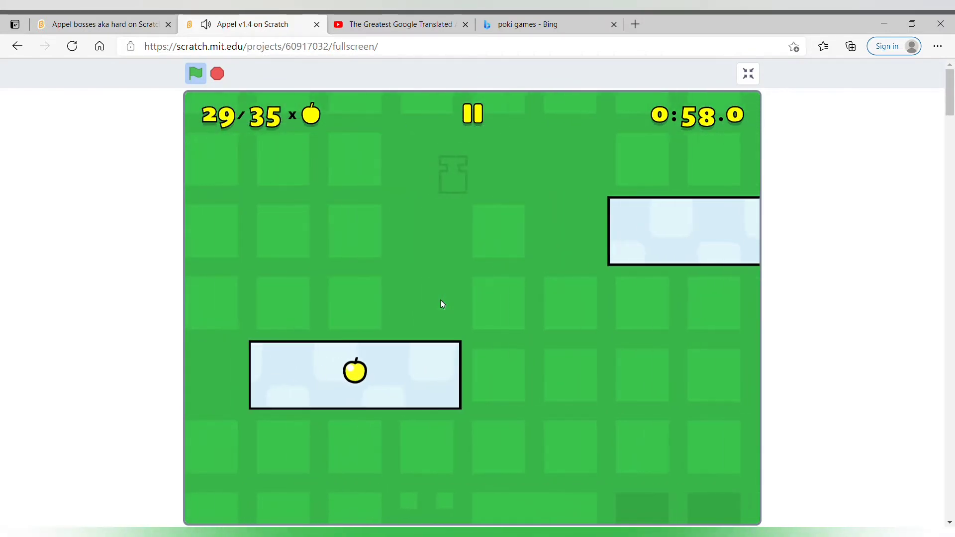
pyautogui.press('Down')
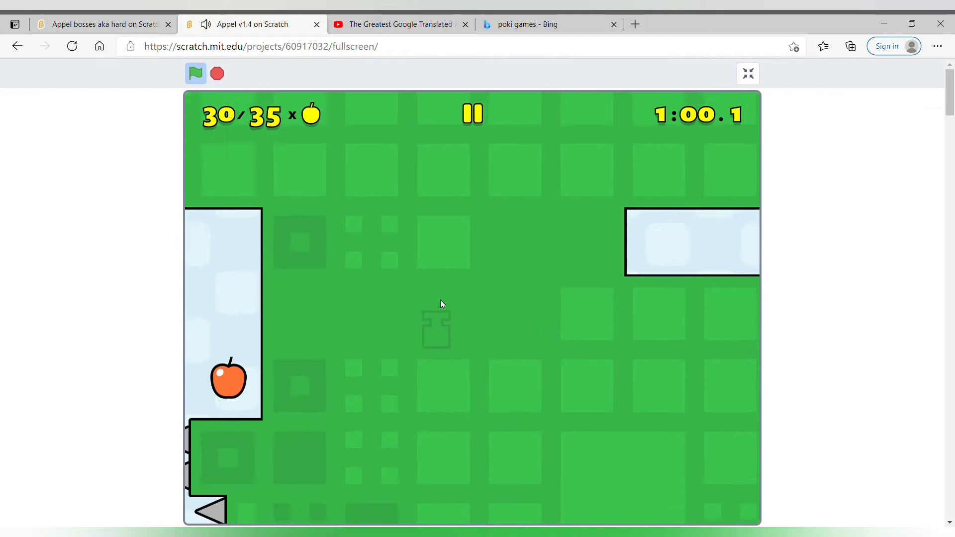
pyautogui.press('Left')
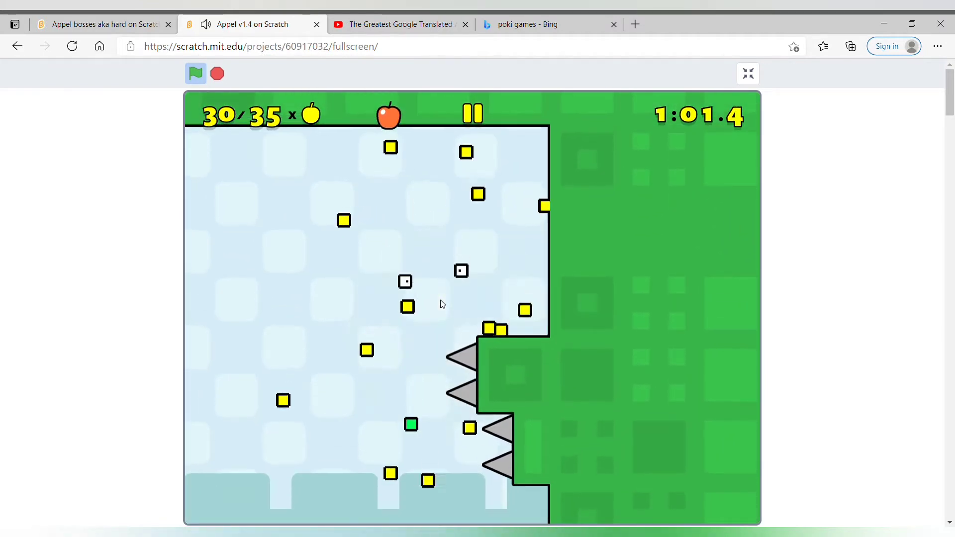
# Step: Grab the apple past the blue block and slip by the spiked block enemies
pyautogui.press('Right')
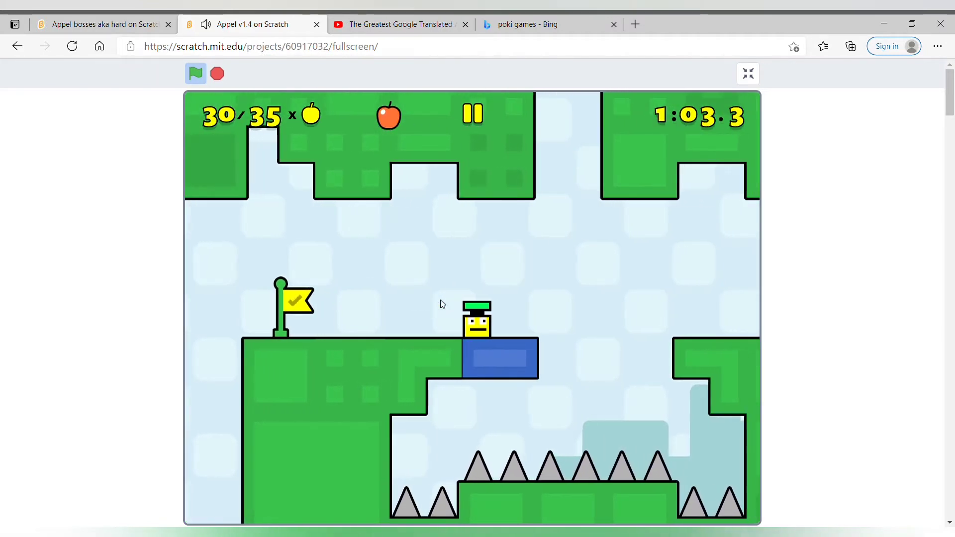
pyautogui.press('Right')
pyautogui.press('Up')
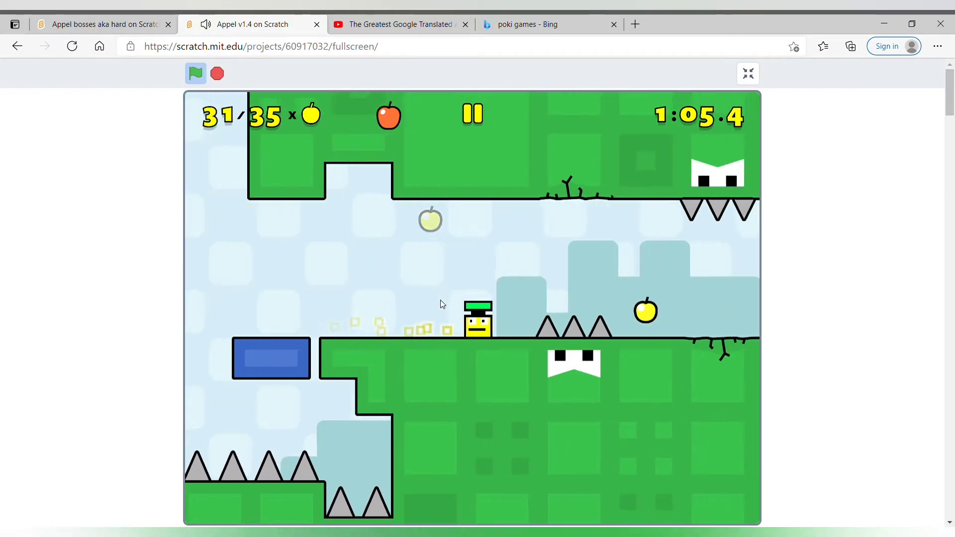
pyautogui.press('Left')
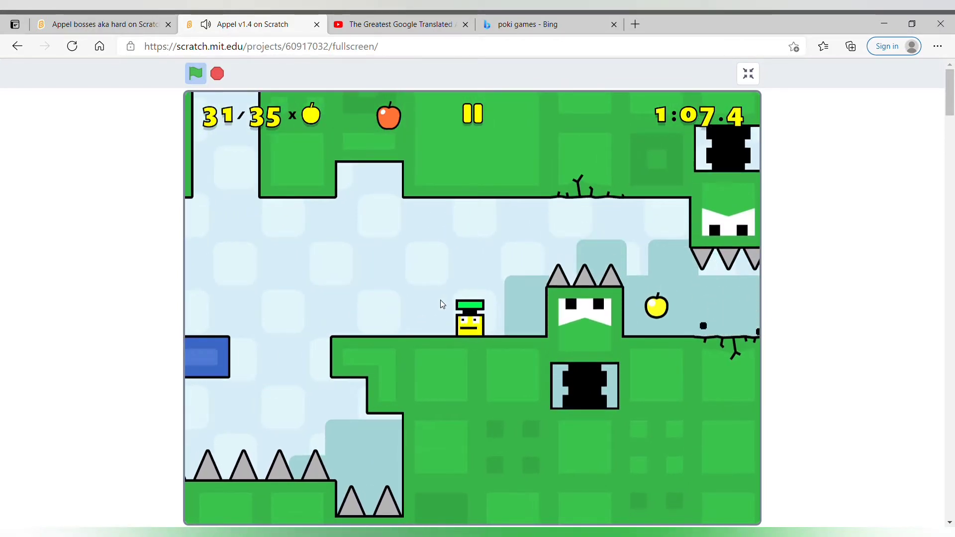
pyautogui.press('Right')
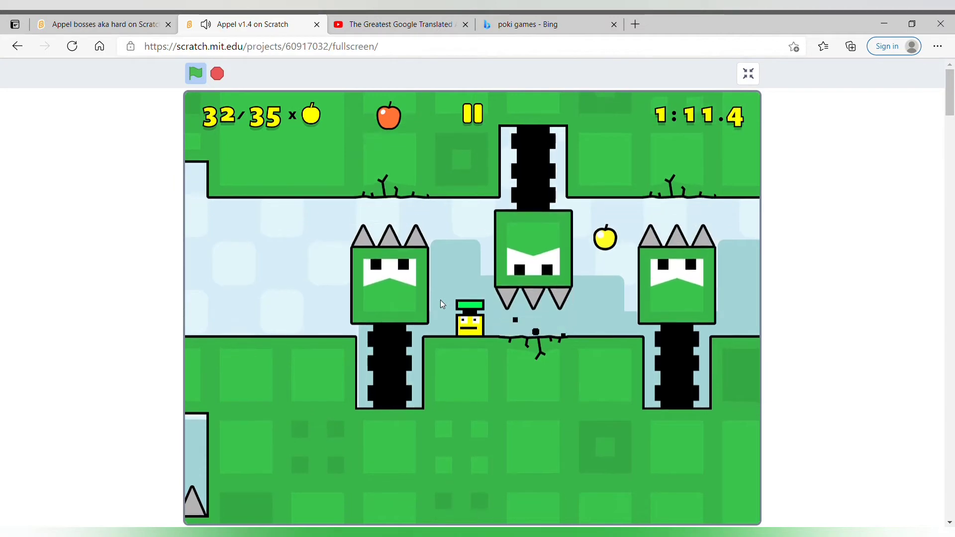
# Step: Grab the crusher apple, finish at the goal flag with 33 apples, then choose Try Again
pyautogui.press('Right')
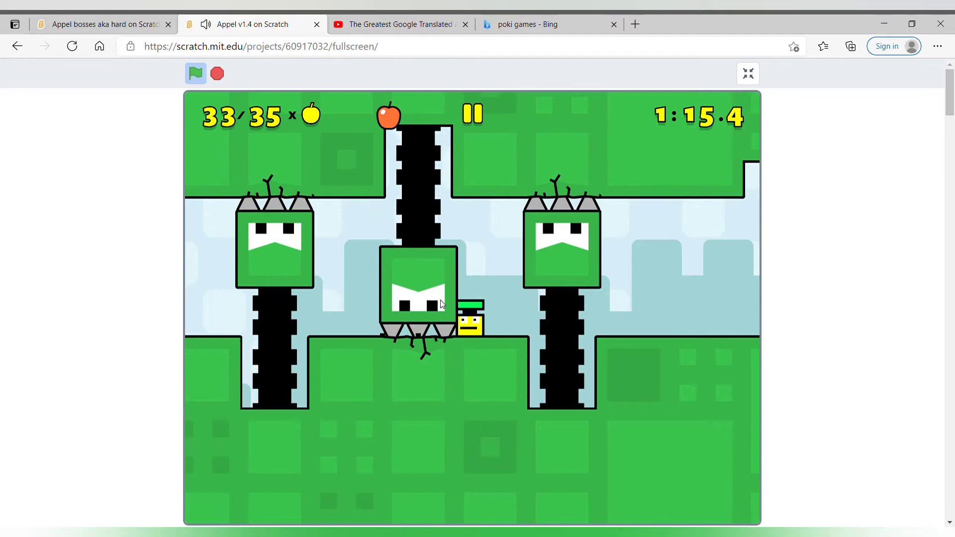
pyautogui.press('Right')
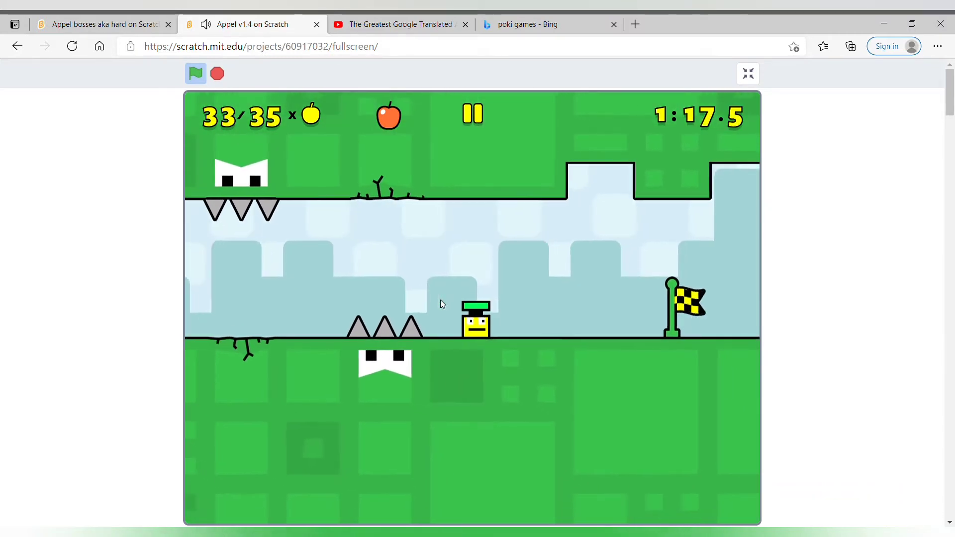
pyautogui.press('Right')
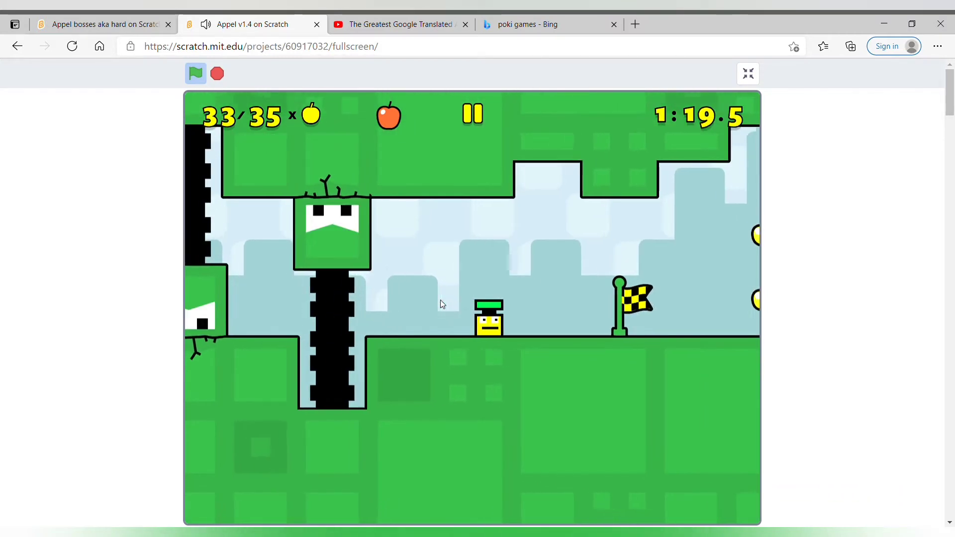
pyautogui.press('Right')
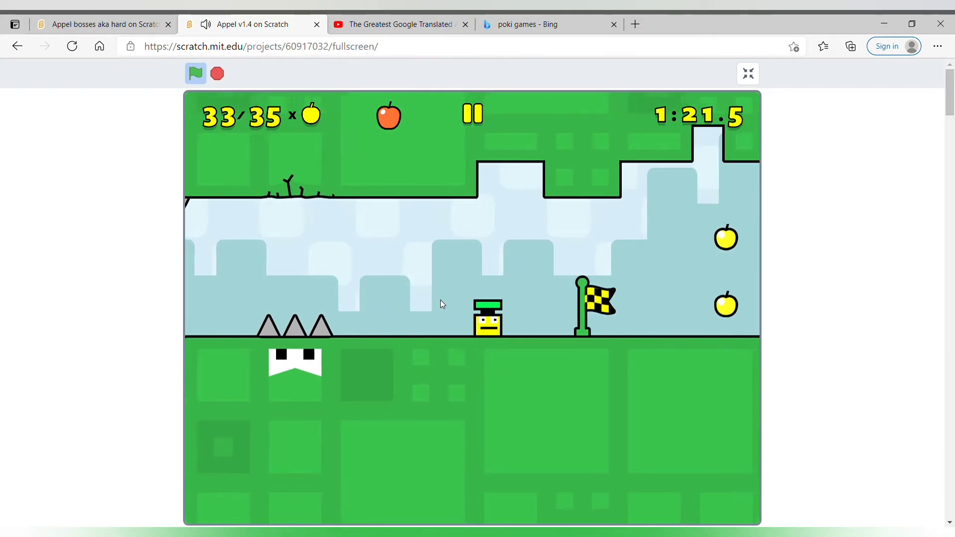
pyautogui.press('Right')
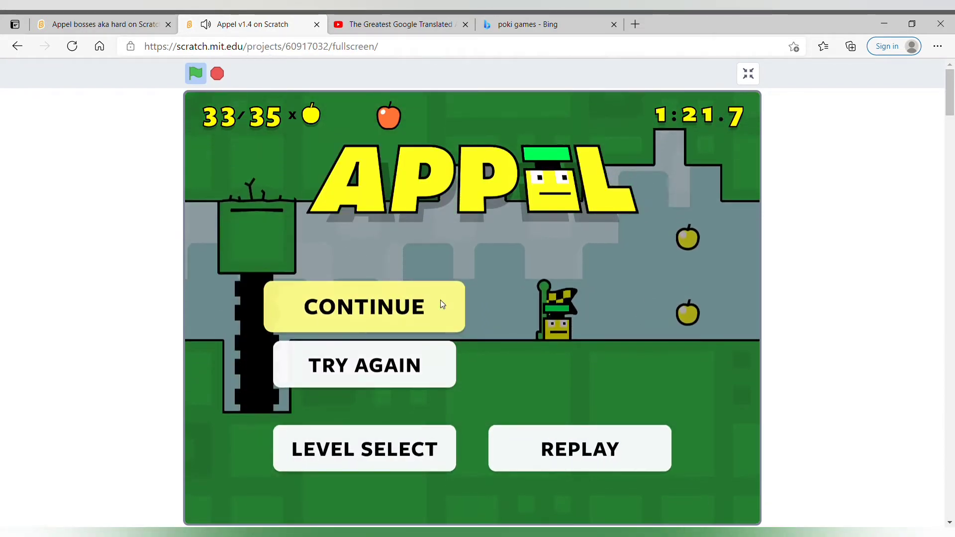
pyautogui.click(415, 371)
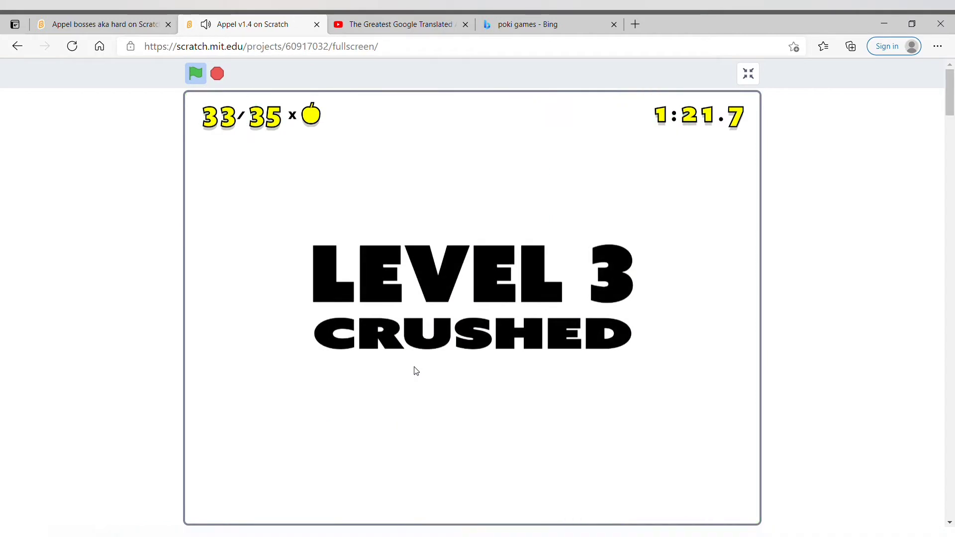
# Step: Run past the crushers in the restarted level, collecting the first apples
pyautogui.press('Right')
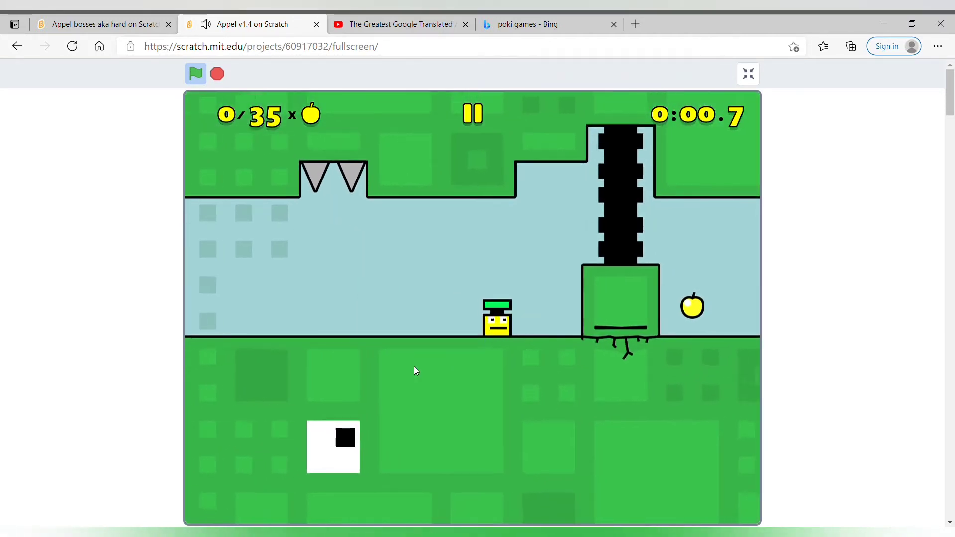
pyautogui.press('Up')
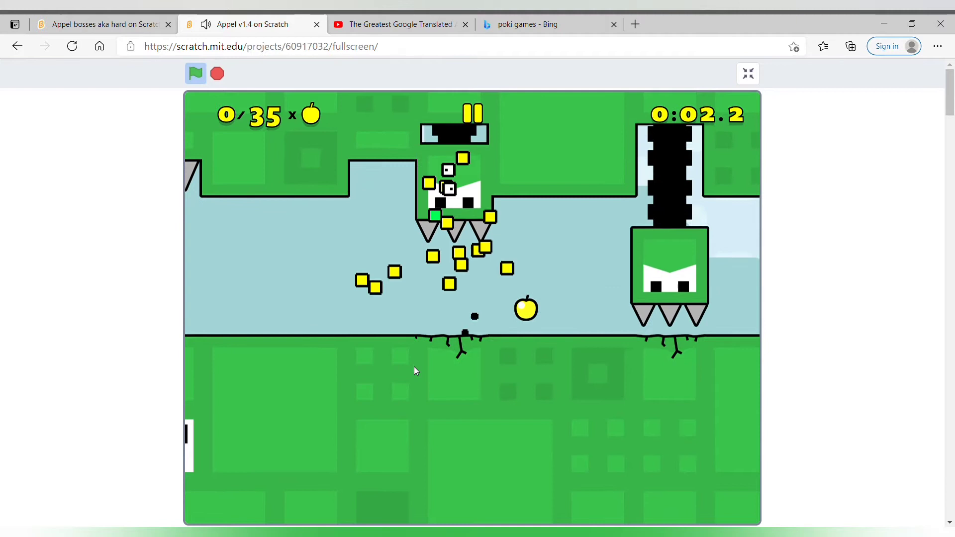
pyautogui.press('Right')
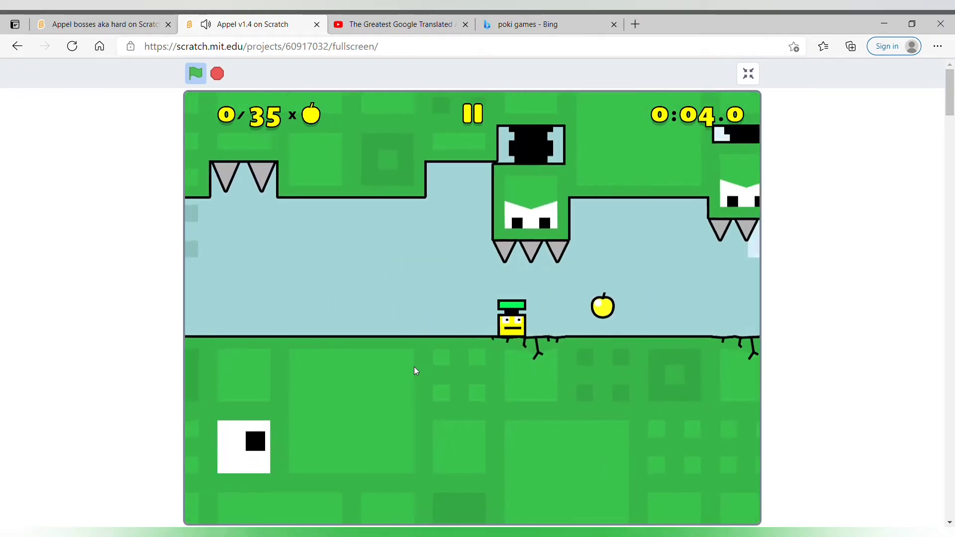
pyautogui.press('Right')
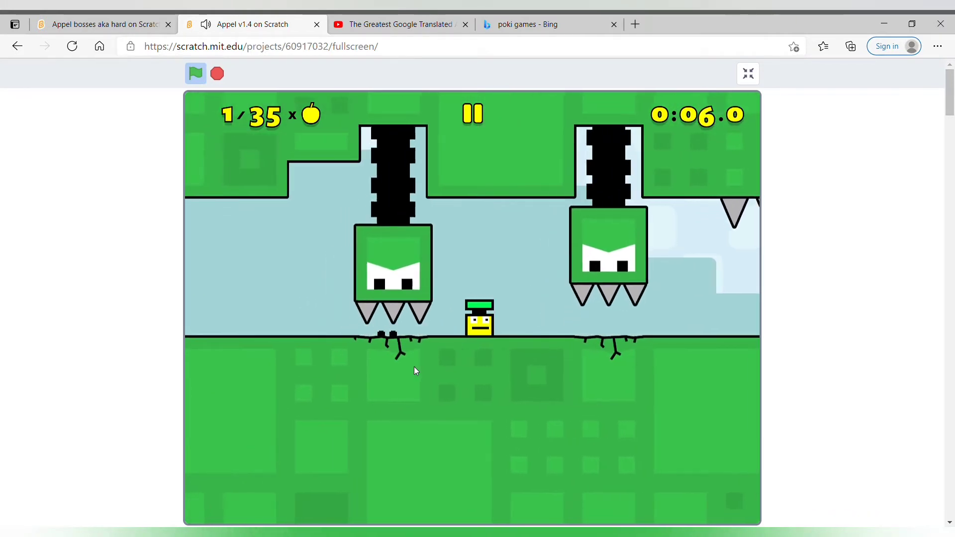
pyautogui.press('Up')
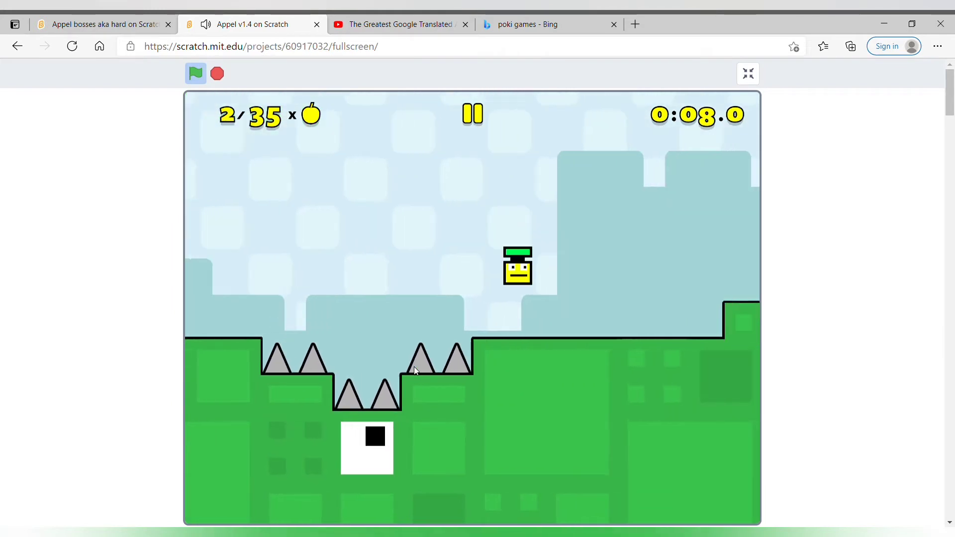
# Step: Wall-jump up the tall wall and gather the row of apples at the top
pyautogui.press('Right')
pyautogui.press('Up')
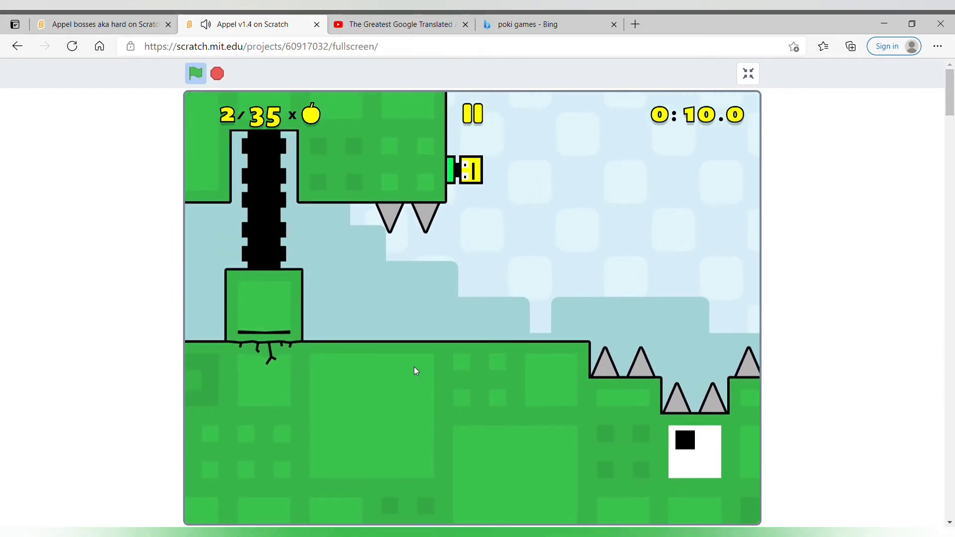
pyautogui.press('Up')
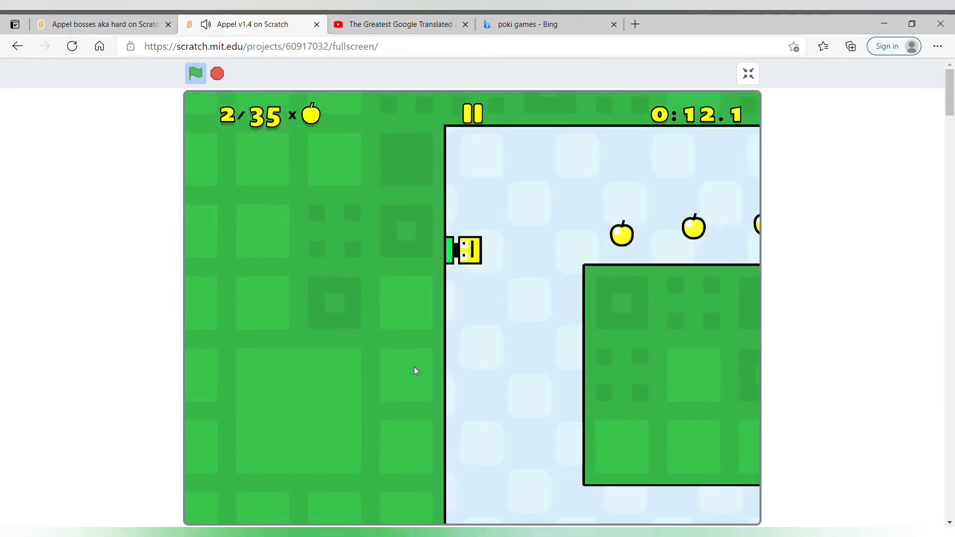
pyautogui.press('Up')
pyautogui.press('Right')
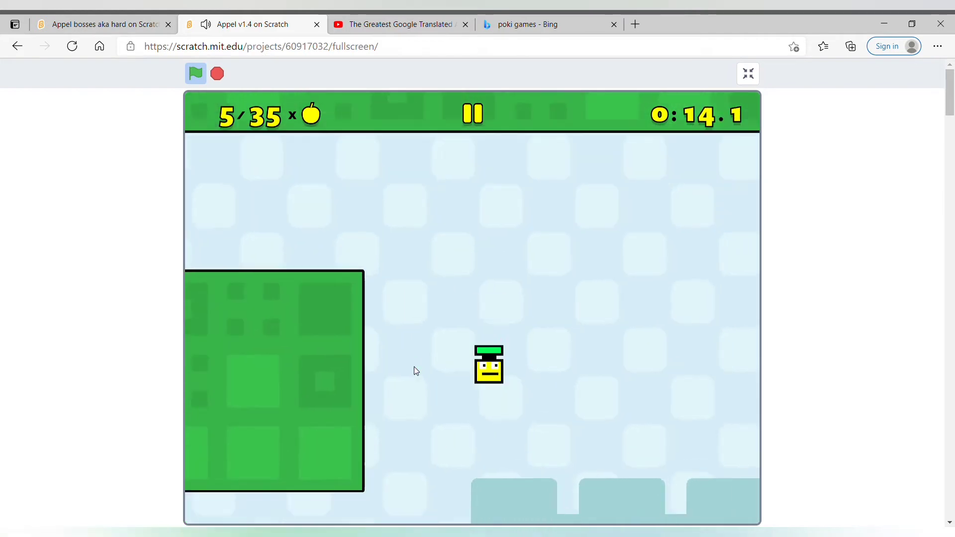
# Step: Grab the mega apple and nearby apples, then fall through the two apples below
pyautogui.press('Up')
pyautogui.press('Right')
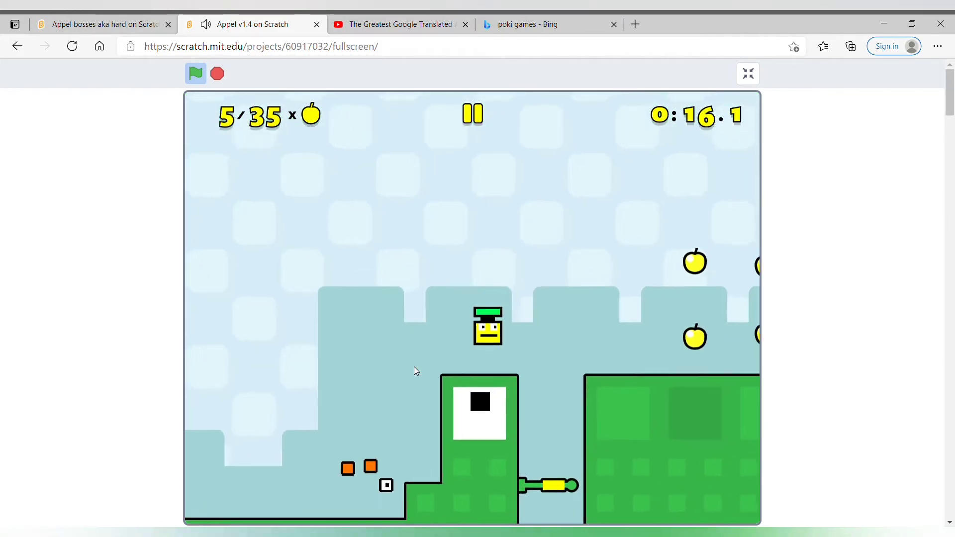
pyautogui.press('Right')
pyautogui.press('Up')
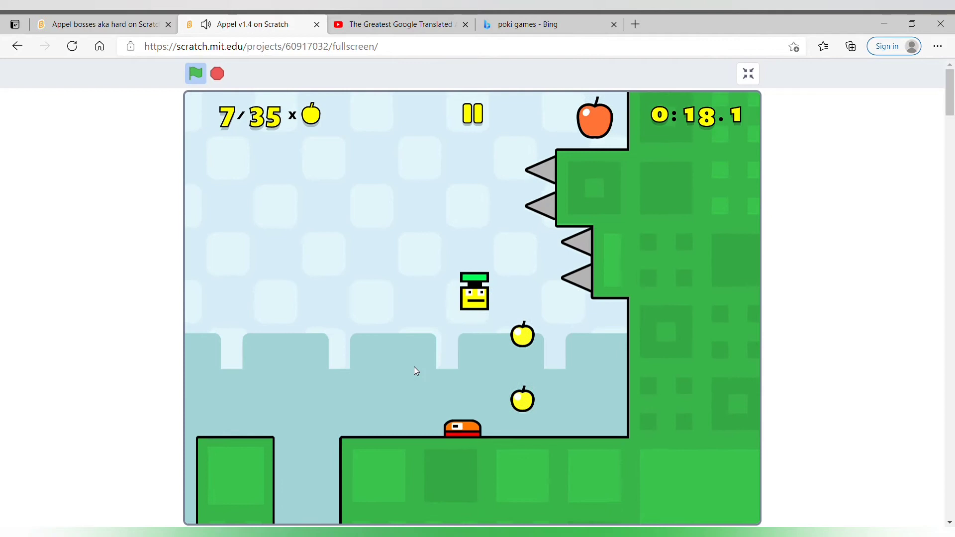
pyautogui.press('Right')
pyautogui.press('Up')
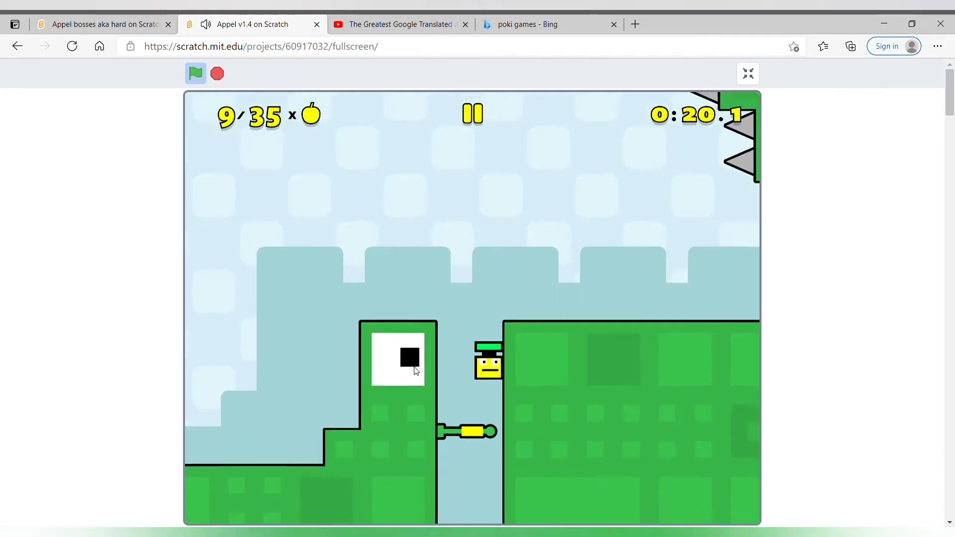
# Step: Collect the tunnel apples and climb the wall past the orange enemy
pyautogui.press('Right')
pyautogui.press('Up')
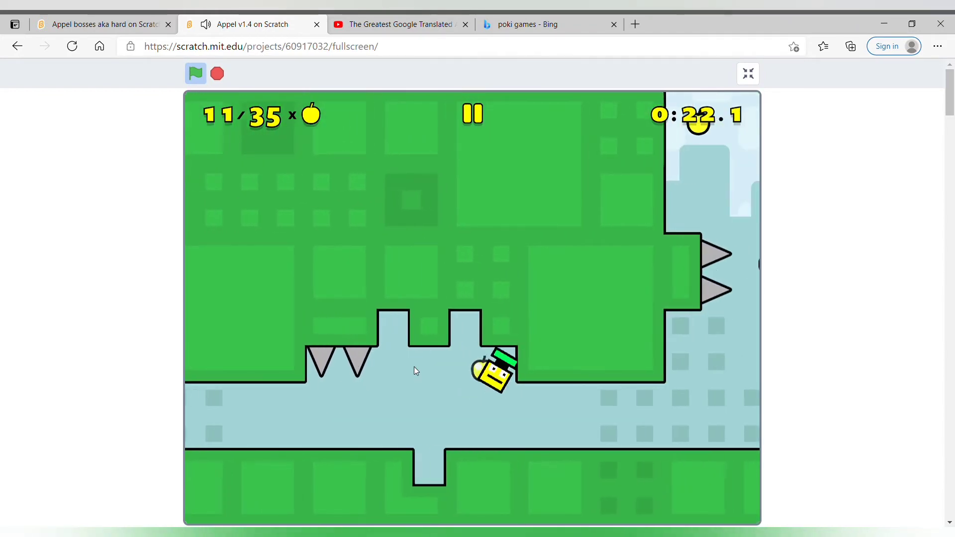
pyautogui.press('Right')
pyautogui.press('Up')
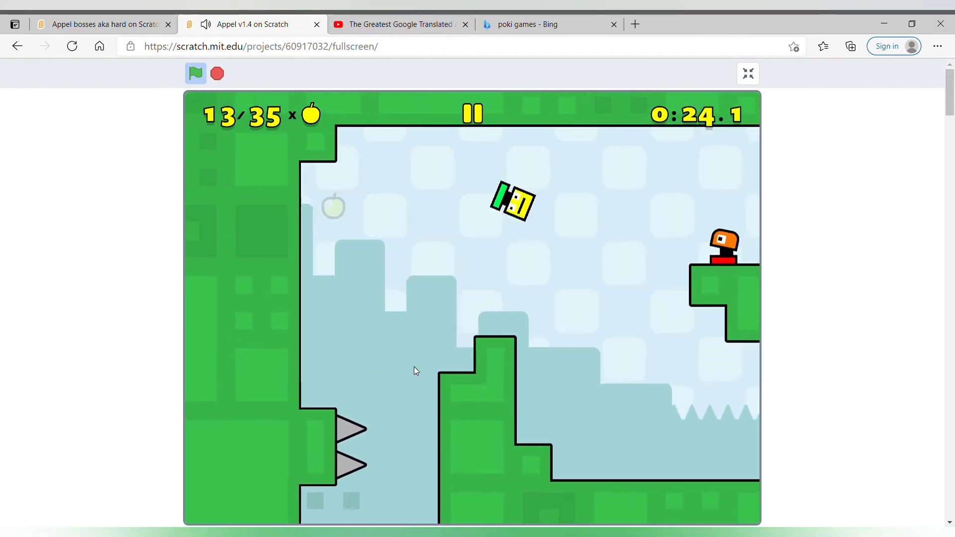
pyautogui.press('Right')
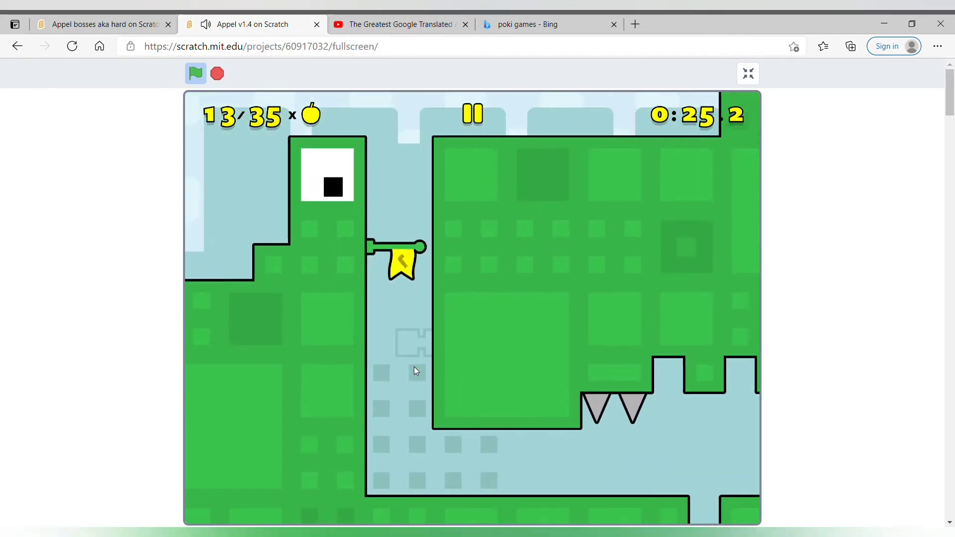
# Step: Retry the spiked wall jump after respawning
pyautogui.press('Right')
pyautogui.press('Up')
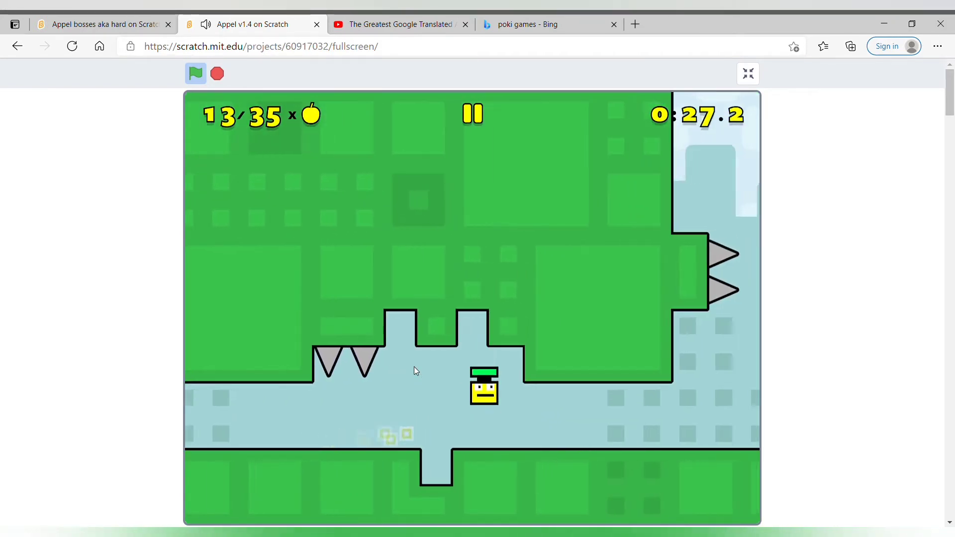
pyautogui.press('Right')
pyautogui.press('Up')
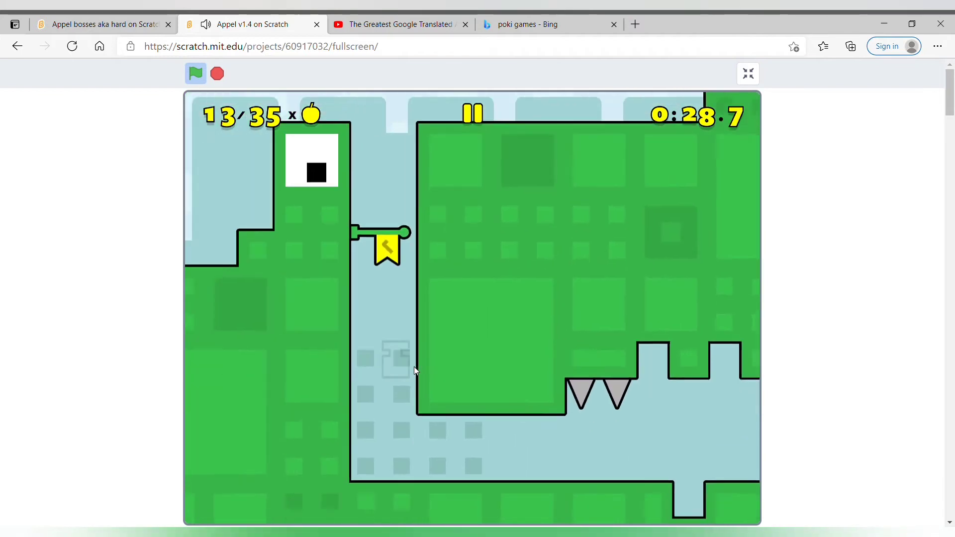
pyautogui.press('Right')
pyautogui.press('Up')
pyautogui.press('Up')
# Step: Break the orange enemy and wall-jump to grab the apple
pyautogui.press('Right')
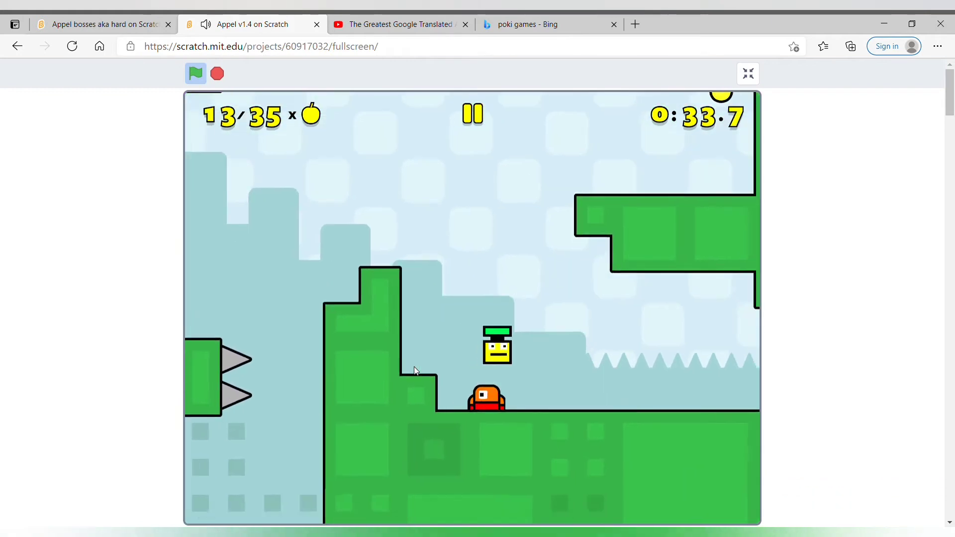
pyautogui.press('Left')
pyautogui.press('Up')
pyautogui.press('Right')
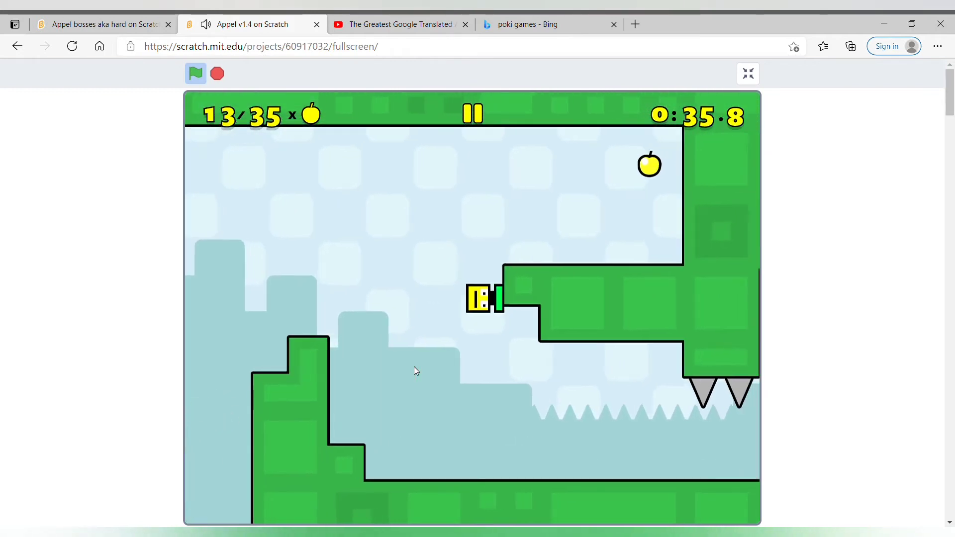
pyautogui.press('Up')
pyautogui.press('Left')
pyautogui.press('Up')
pyautogui.press('Right')
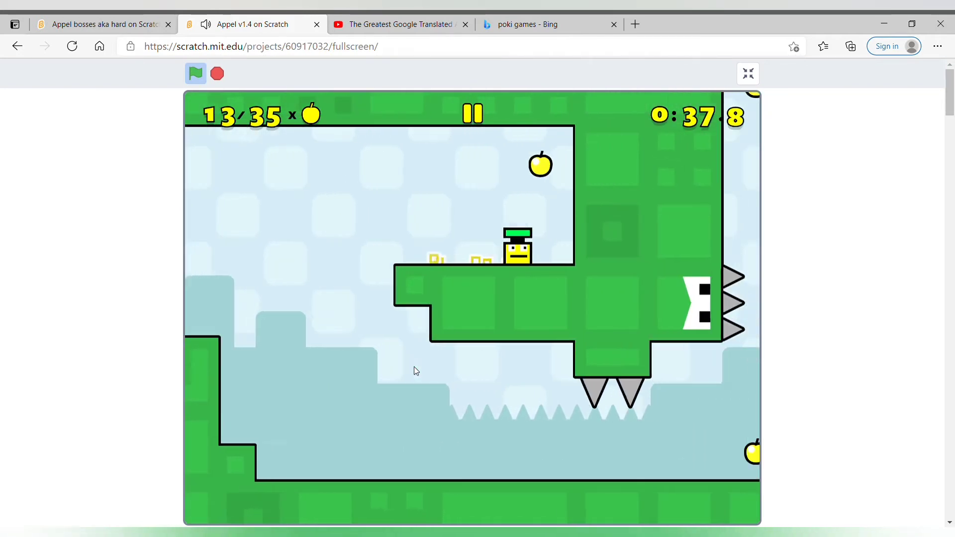
# Step: Run right collecting apples up to 16, then flip gravity onto the ceiling
pyautogui.press('Left')
pyautogui.press('Right')
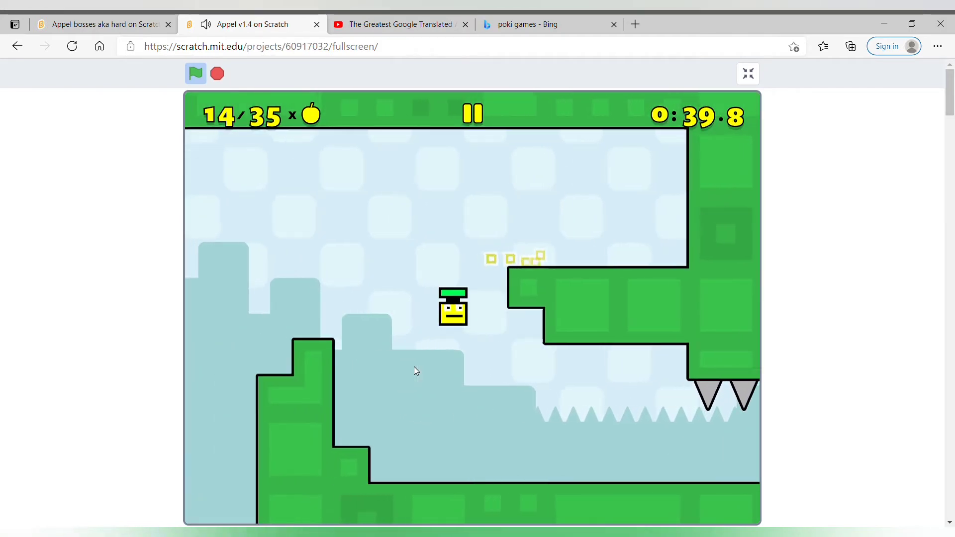
pyautogui.press('Right')
pyautogui.press('Up')
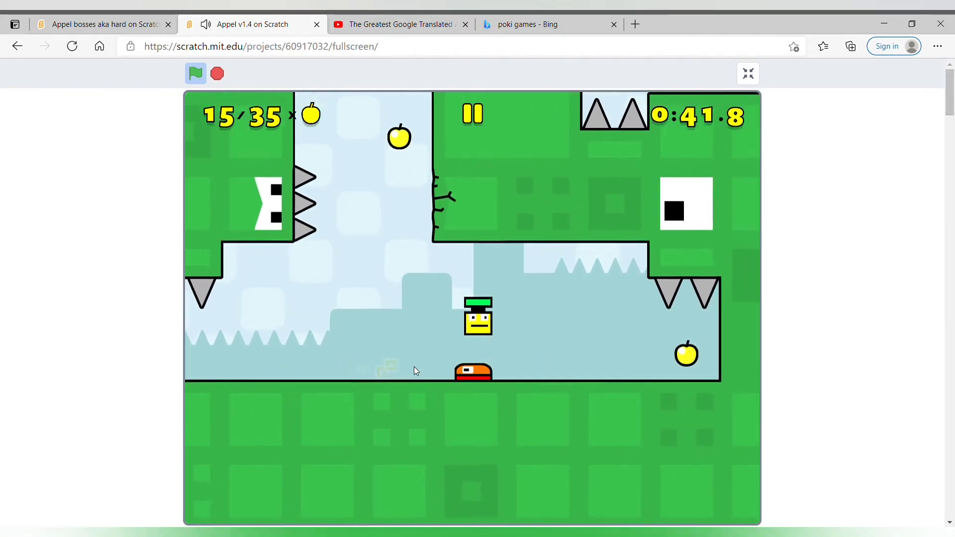
pyautogui.press('Right')
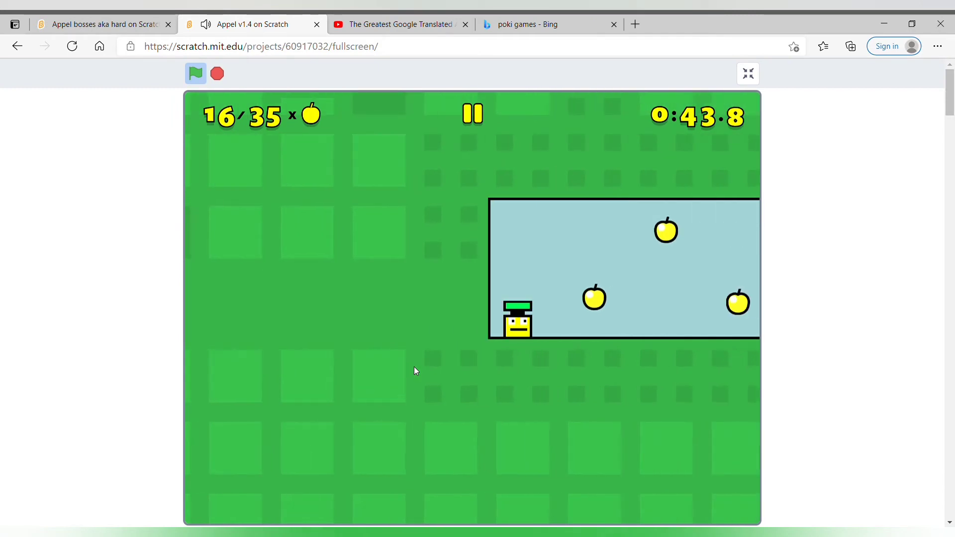
pyautogui.press('Up')
pyautogui.press('Up')
# Step: Flip back for a floor apple and rise up the shaft to the checkpoint flag
pyautogui.press('Left')
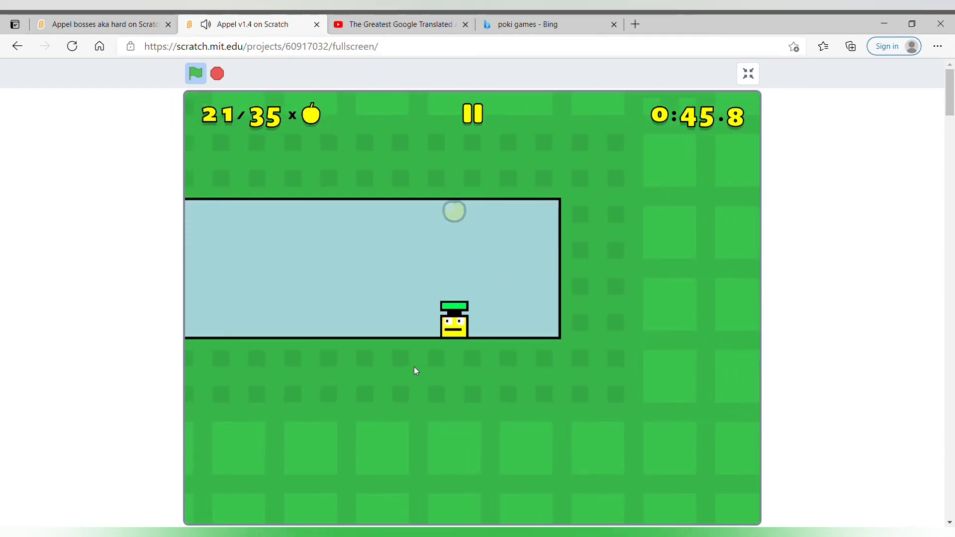
pyautogui.press('Left')
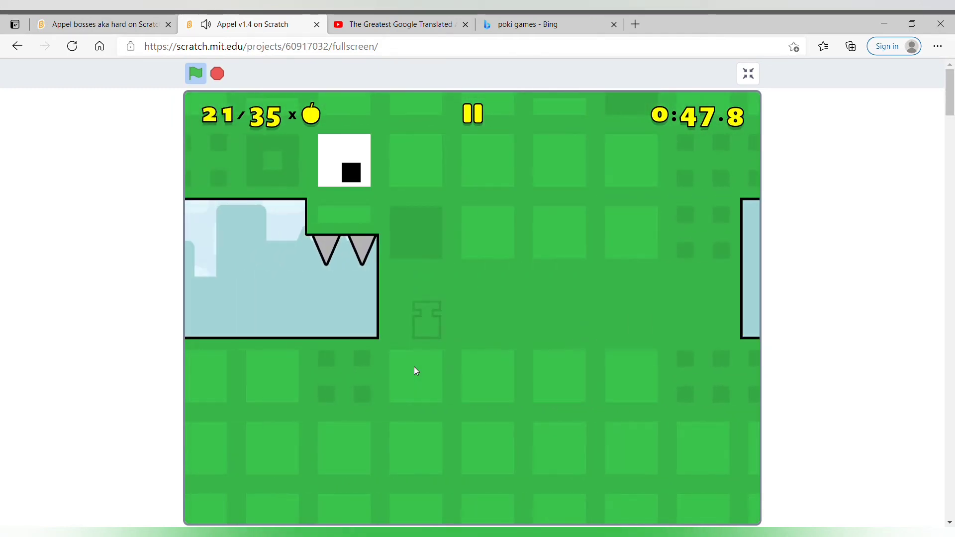
pyautogui.press('Left')
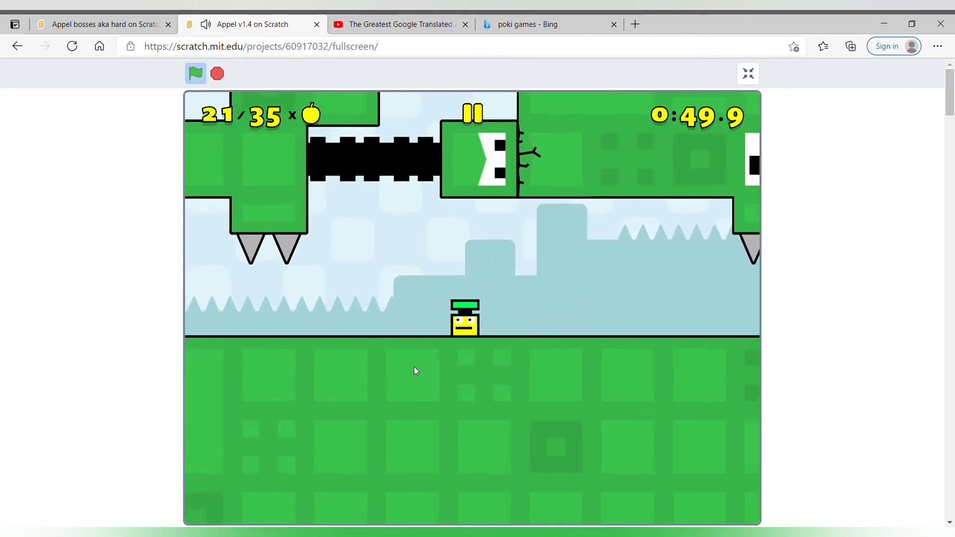
pyautogui.press('Up')
pyautogui.press('Left')
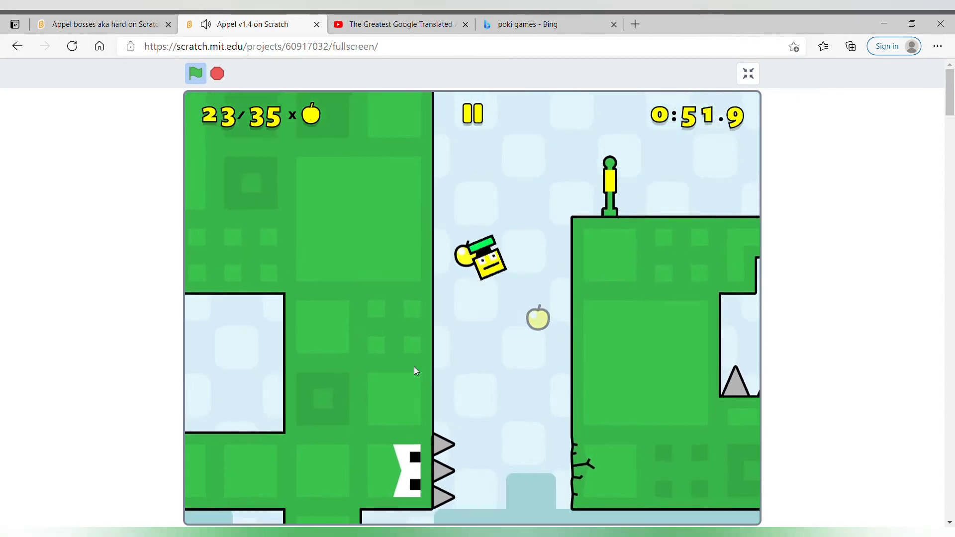
# Step: Rise up the shaft and collect the corridor apples, reaching 30
pyautogui.press('Right')
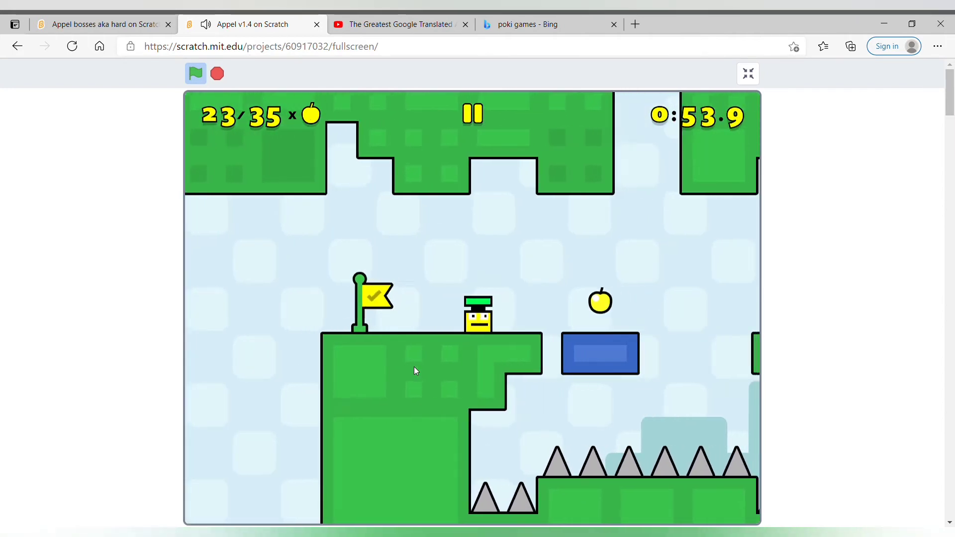
pyautogui.press('Up')
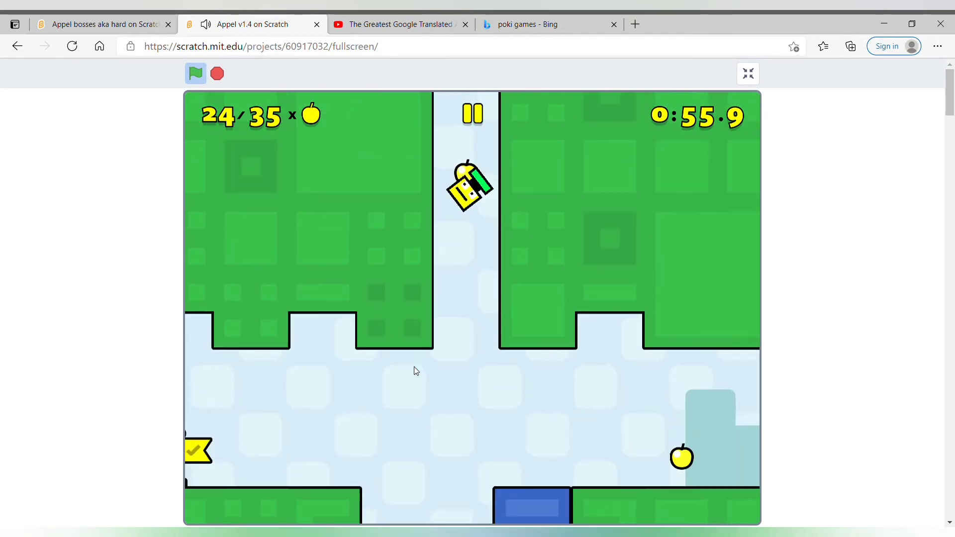
pyautogui.press('Left')
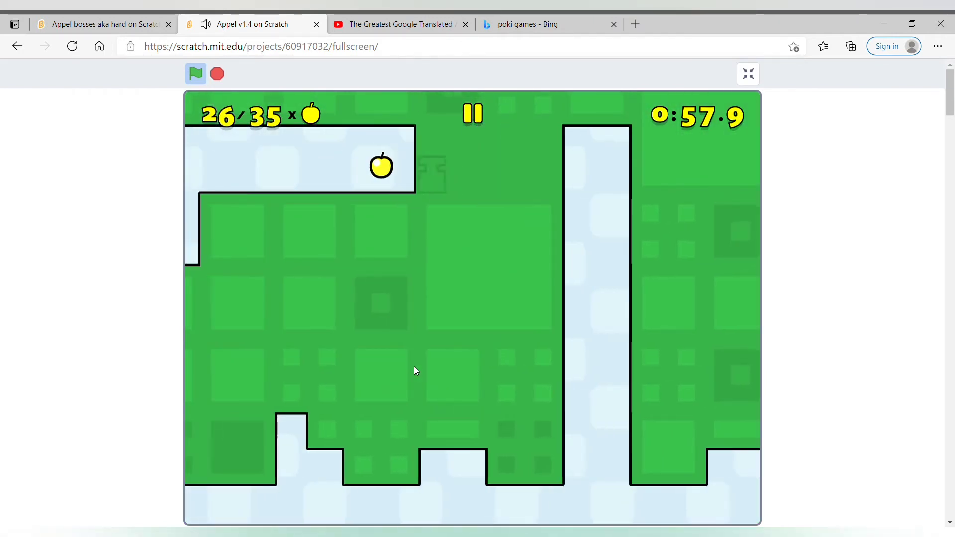
pyautogui.press('Left')
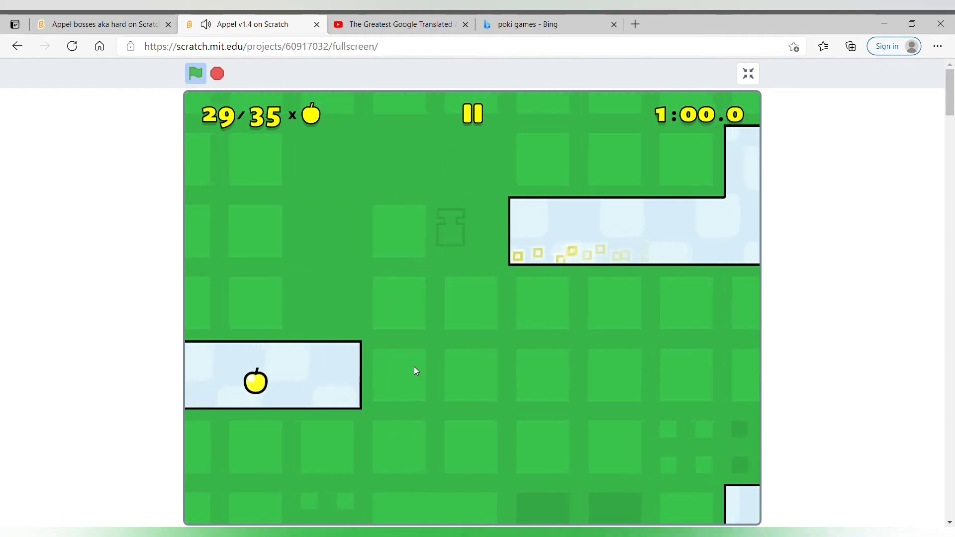
pyautogui.press('Left')
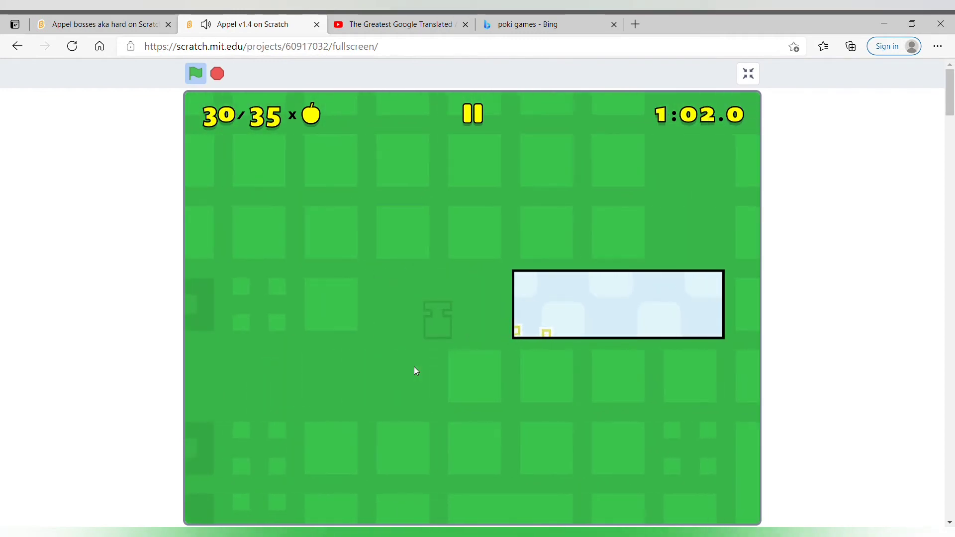
# Step: Take the mega apple in the spiky room and pick up apples past the blue block
pyautogui.press('Right')
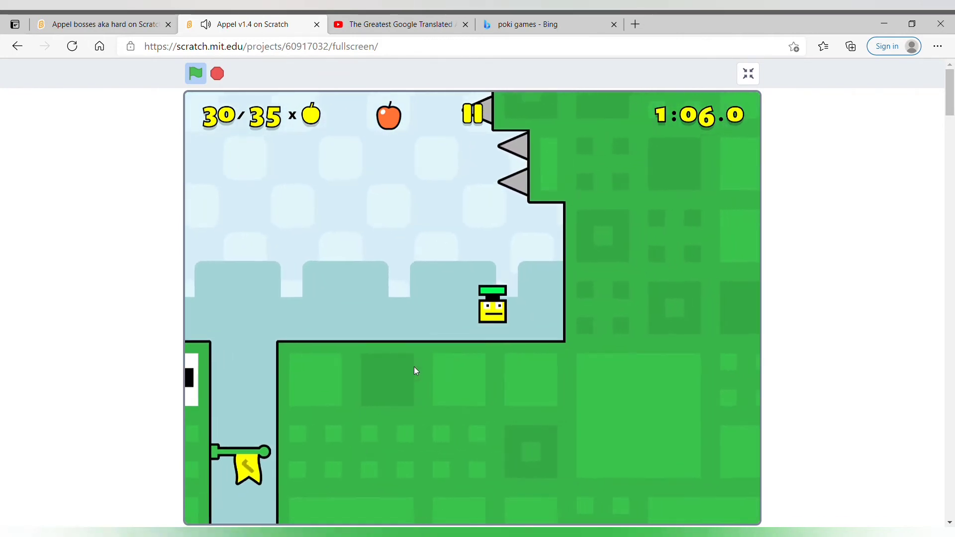
pyautogui.press('Up')
pyautogui.press('Right')
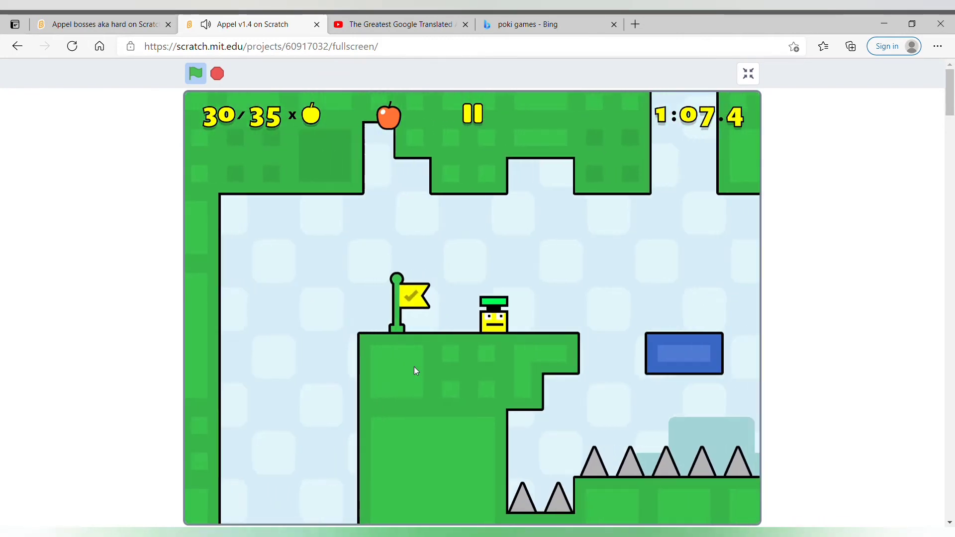
pyautogui.press('Right')
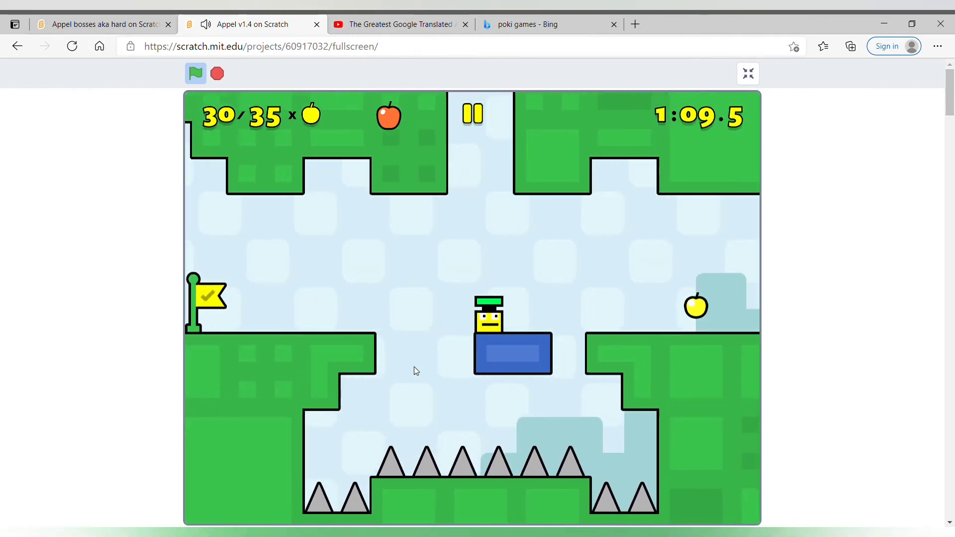
pyautogui.press('Right')
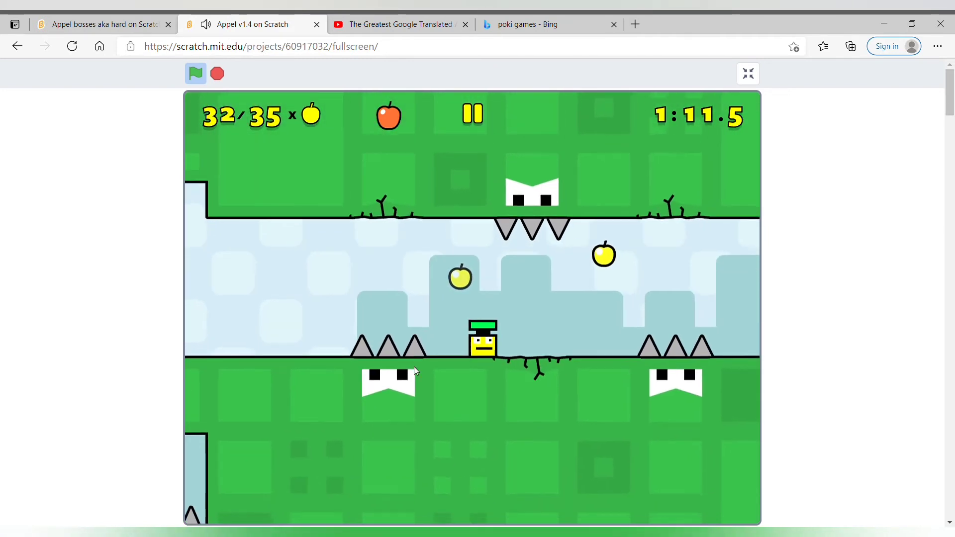
# Step: Crouch under the crushers and jump for the apple, reaching 33
pyautogui.press('Down')
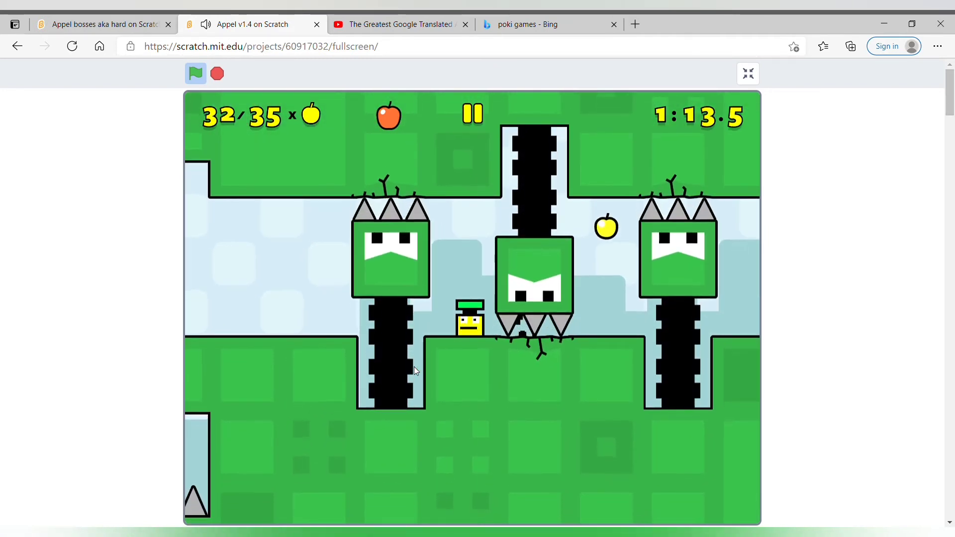
pyautogui.press('Right')
pyautogui.press('Up')
pyautogui.press('Right')
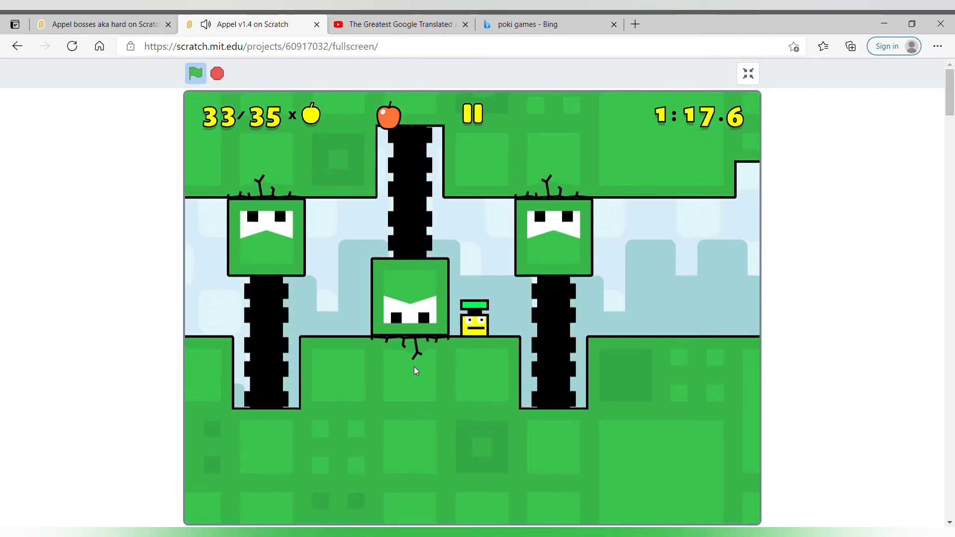
# Step: Jump past the finish flag to collect the final apples, reaching 35
pyautogui.press('Right')
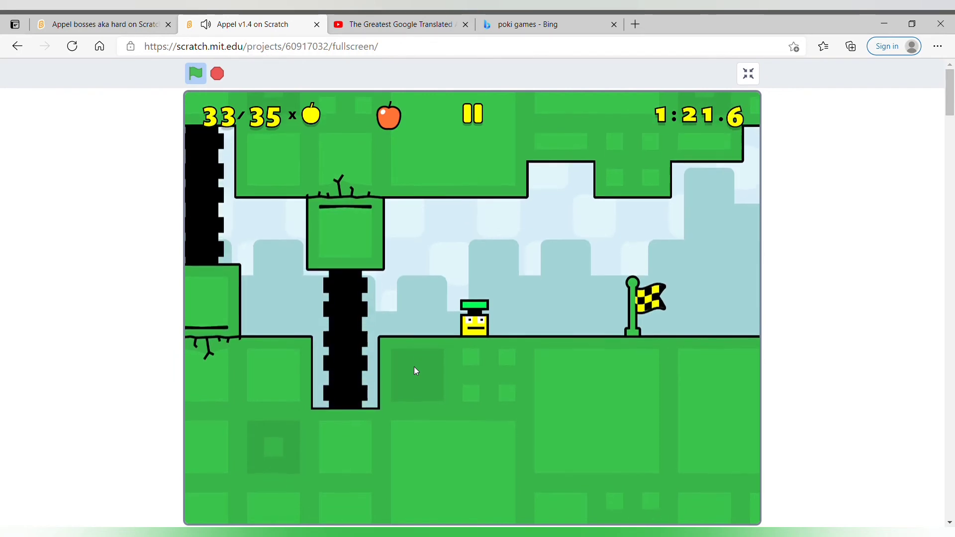
pyautogui.press('Left')
pyautogui.press('Right')
pyautogui.press('Up')
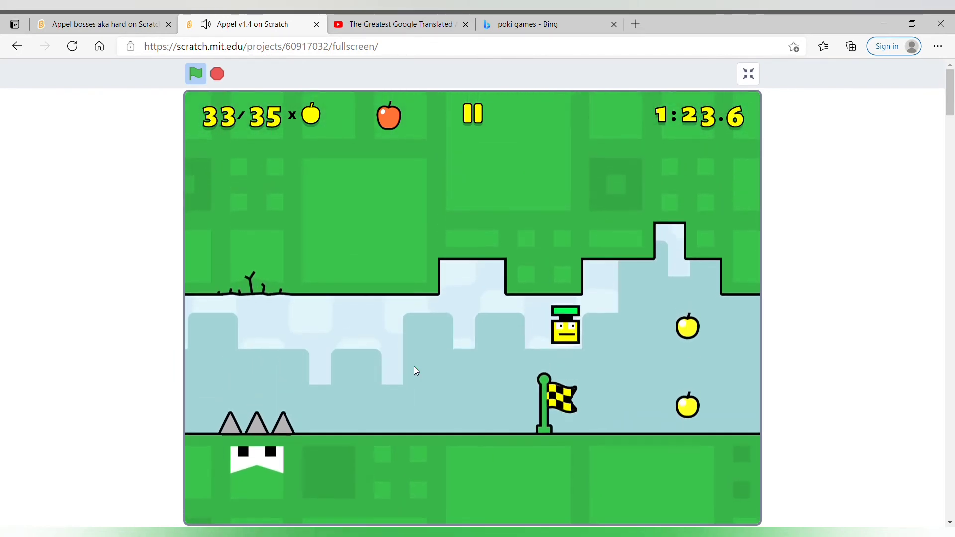
pyautogui.press('Right')
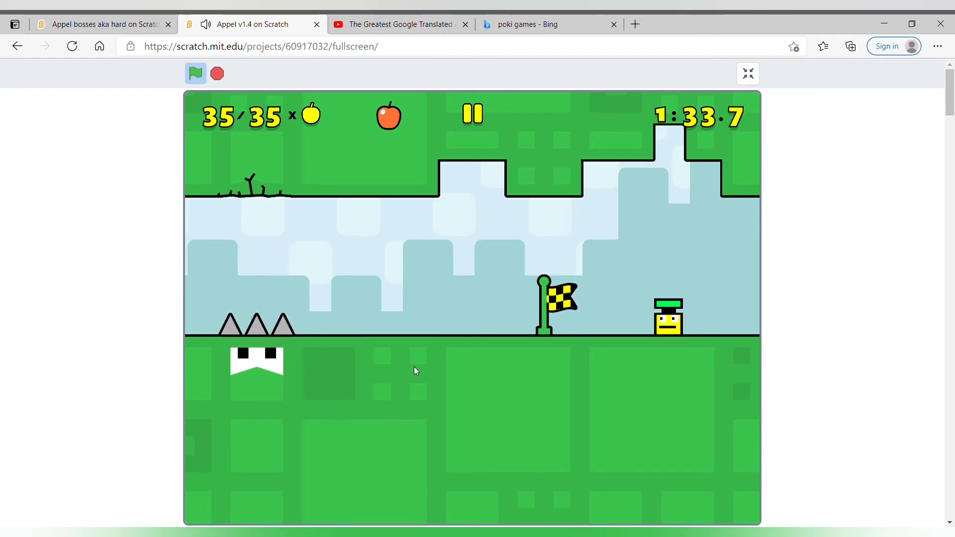
# Step: Walk left back to the checkered flag to end the level with all 35 apples
pyautogui.press('Left')
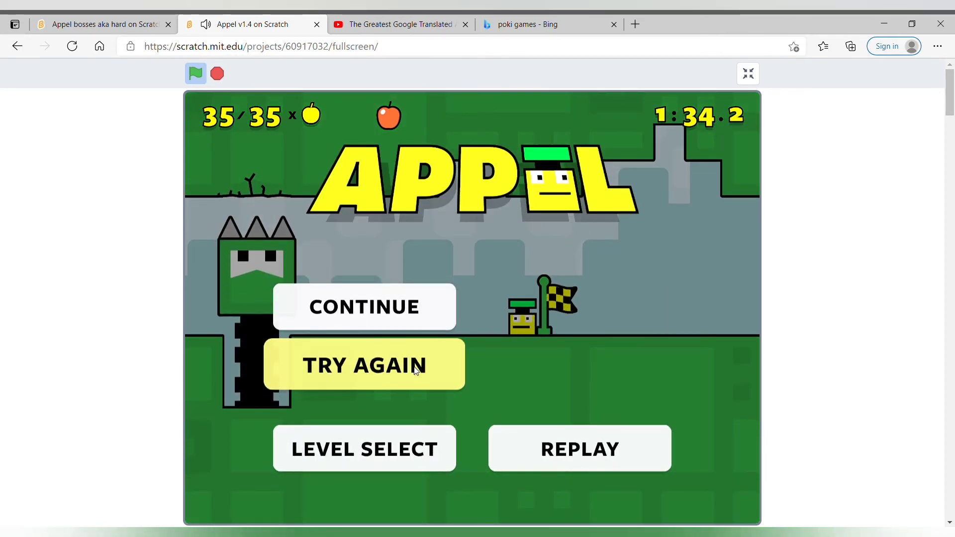